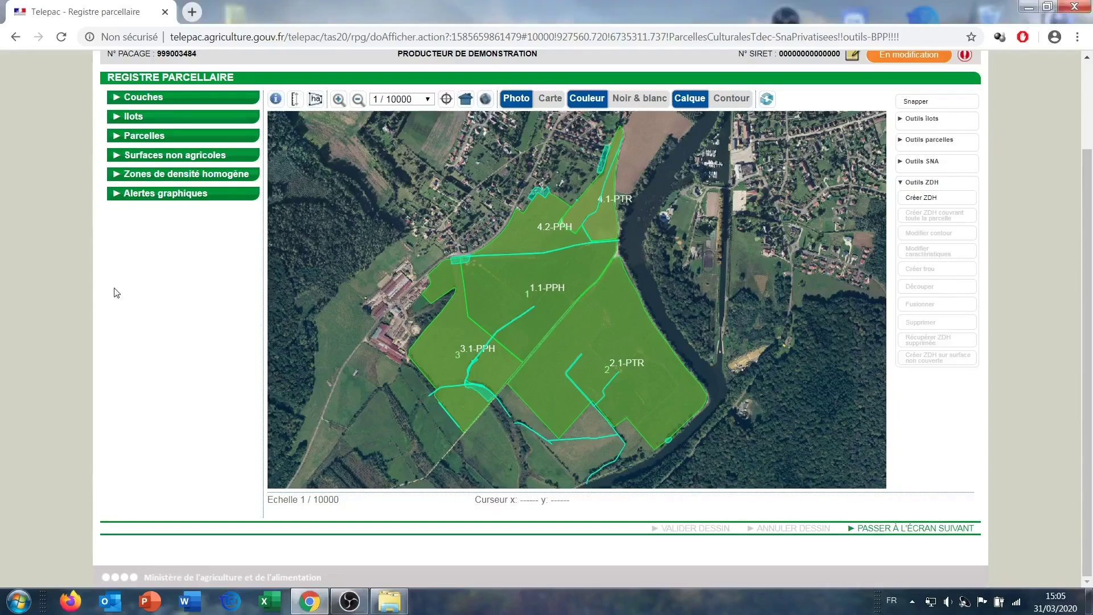
# Step: Look over the declared ilots on the RPG map and proceed to the description of declared parcels
pyautogui.scroll(2, 115, 293)
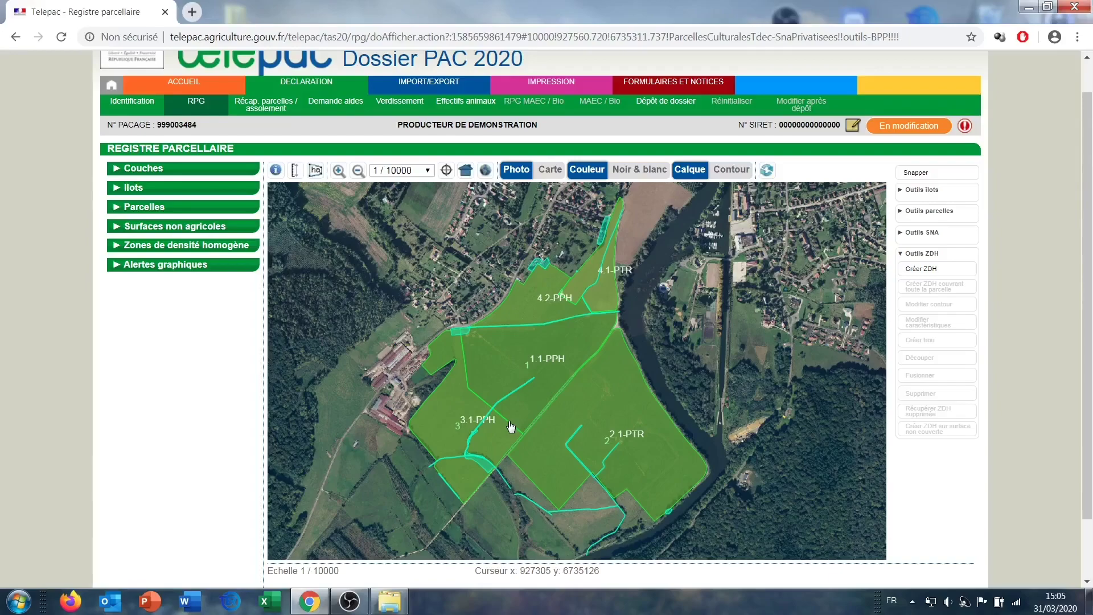
pyautogui.scroll(-2, 1019, 375)
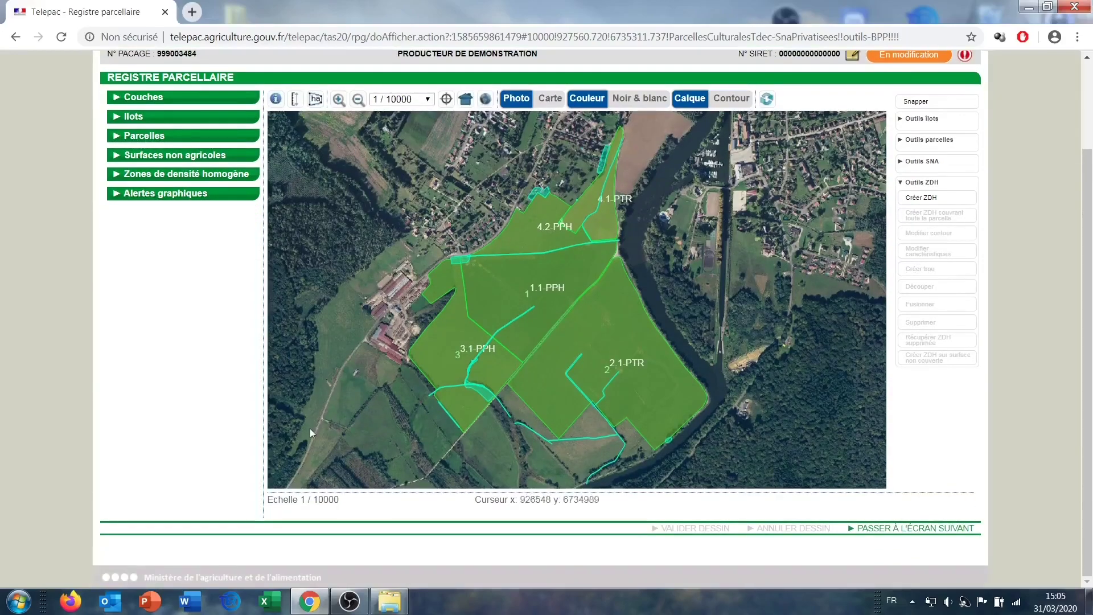
pyautogui.click(904, 530)
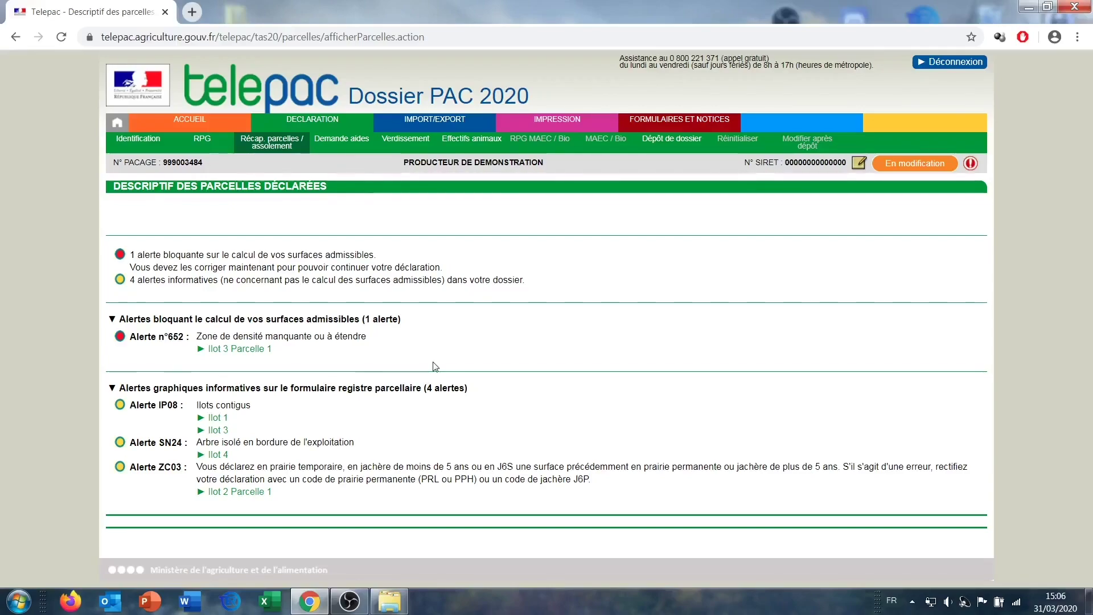
# Step: Locate Ilot 3 Parcelle 1 on the map from blocking alert n°652 and examine its northern part at 1/3500 scale
pyautogui.click(234, 350)
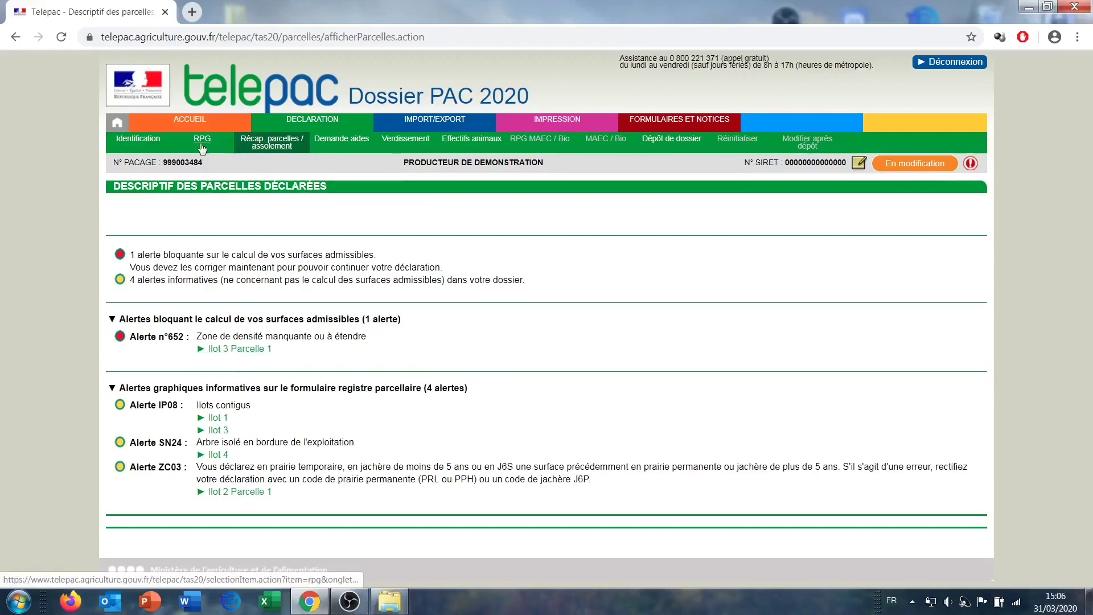
pyautogui.click(221, 349)
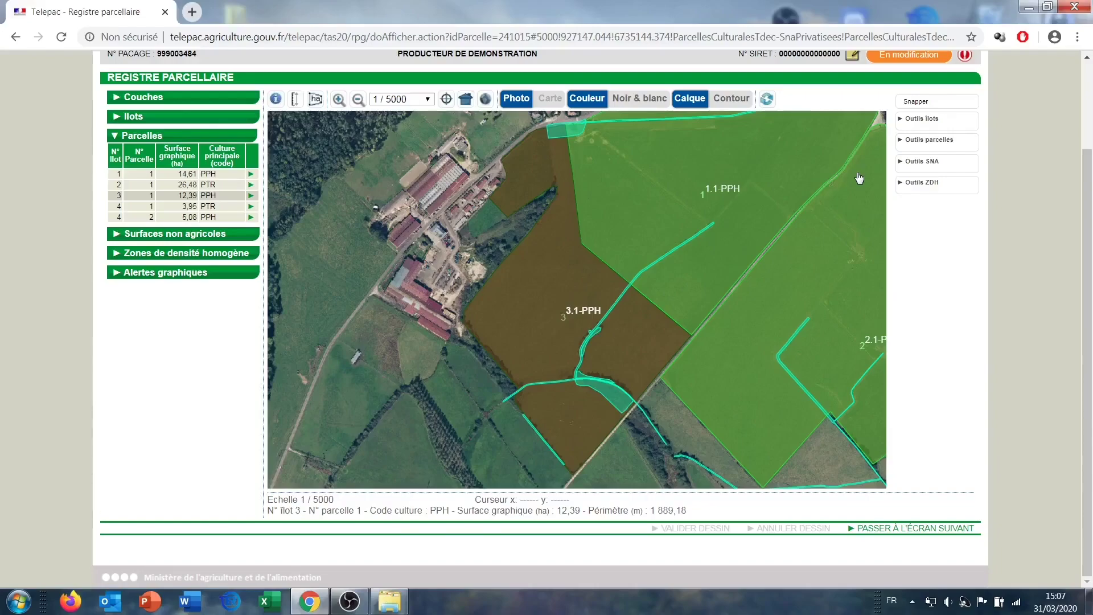
pyautogui.scroll(2, 1037, 264)
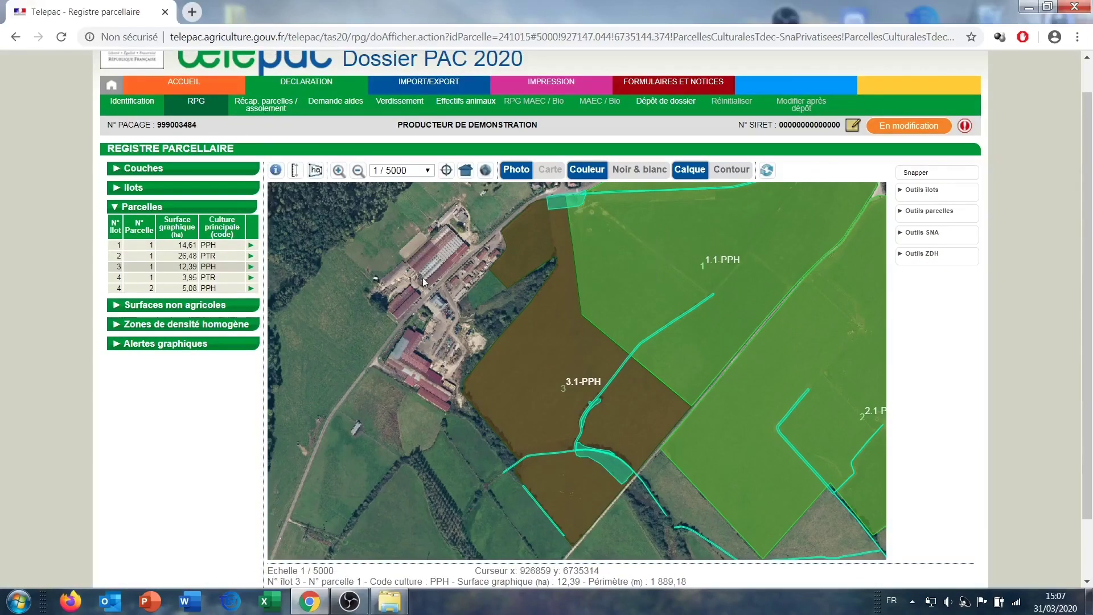
pyautogui.moveTo(544, 235); pyautogui.dragTo(517, 304)
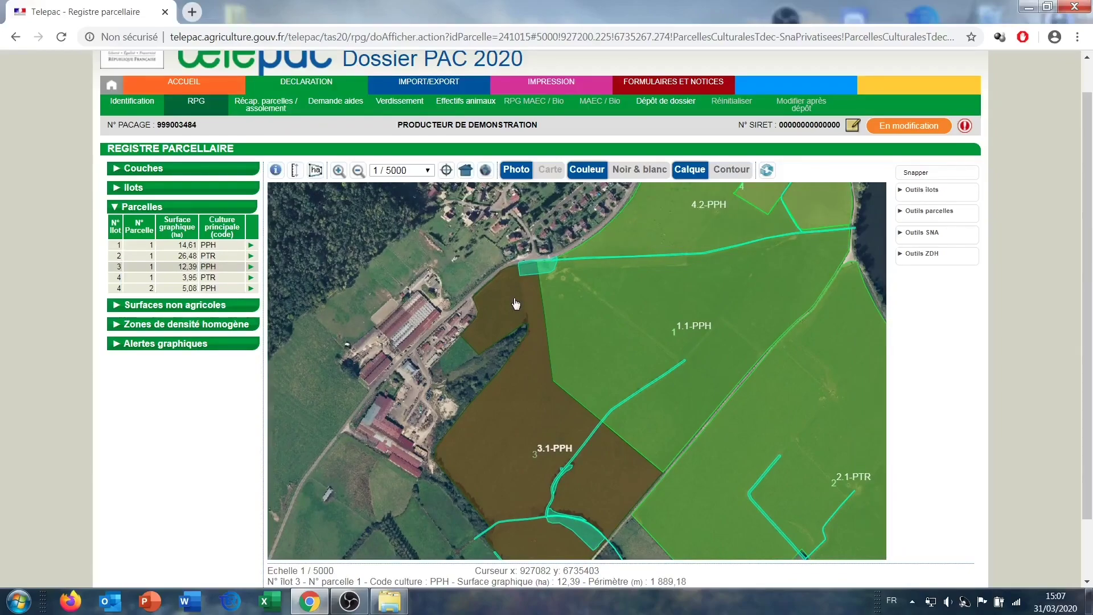
pyautogui.scroll(1, 510, 299)
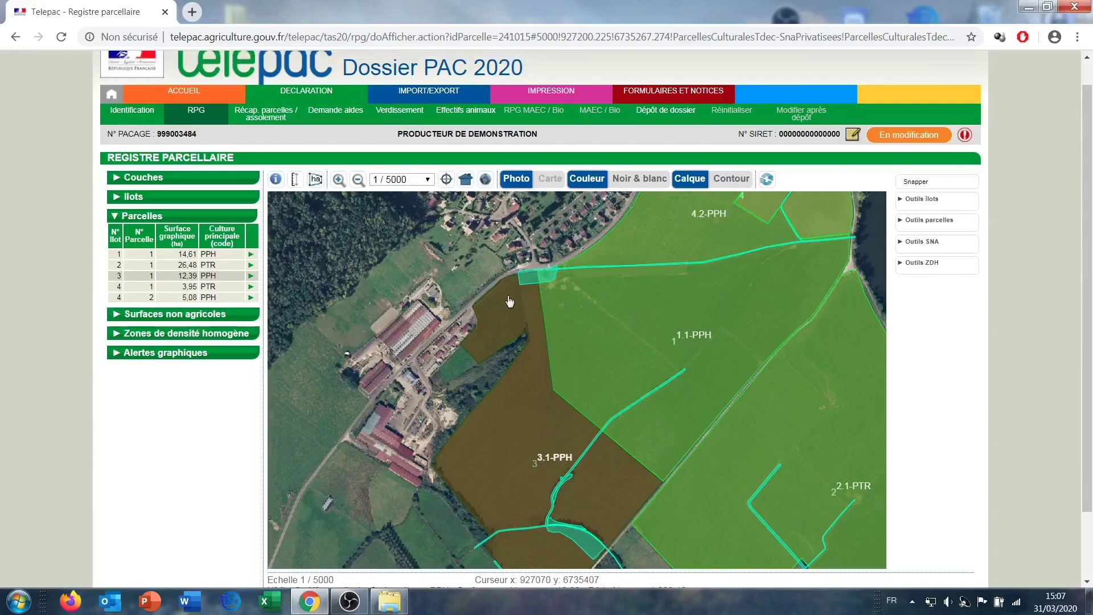
pyautogui.scroll(1, 510, 301)
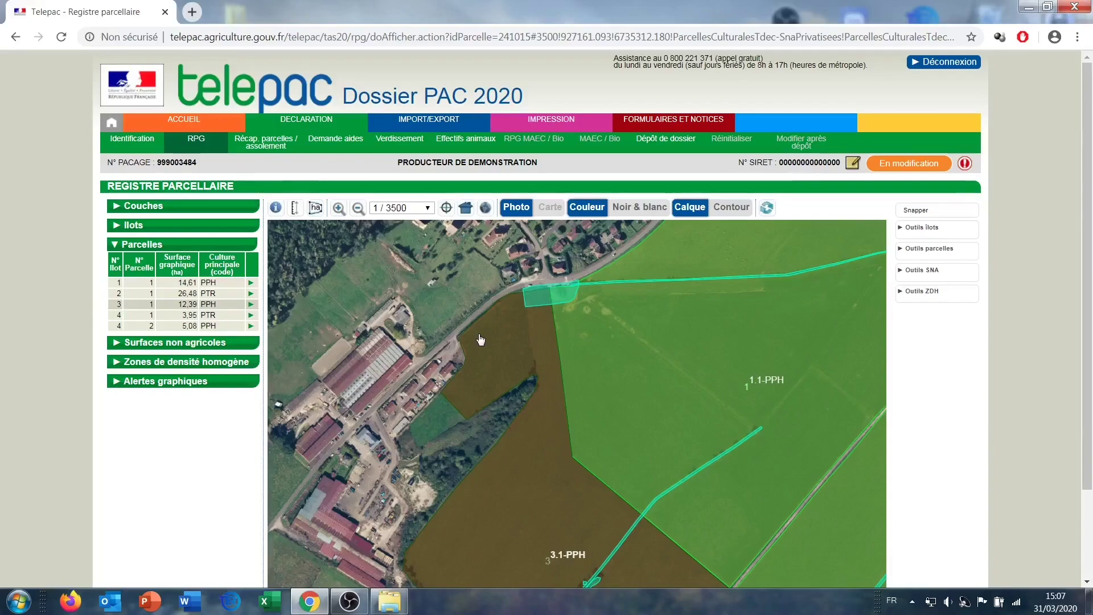
# Step: Display the "Vos zones de densité homogène" layer on the map and consult the lists of density zones and ilots
pyautogui.click(211, 207)
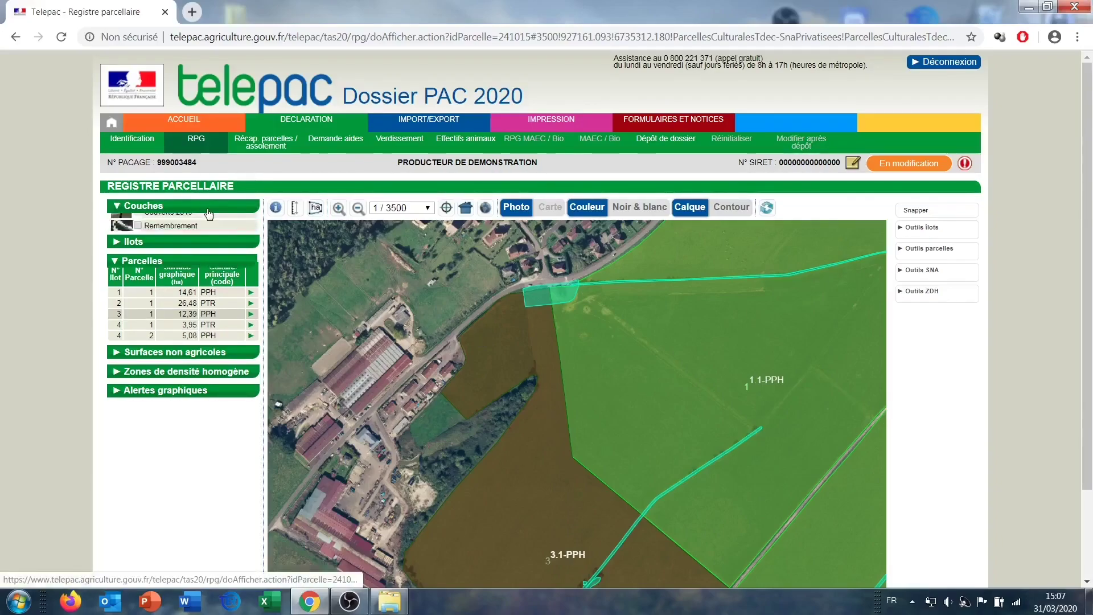
pyautogui.click(138, 260)
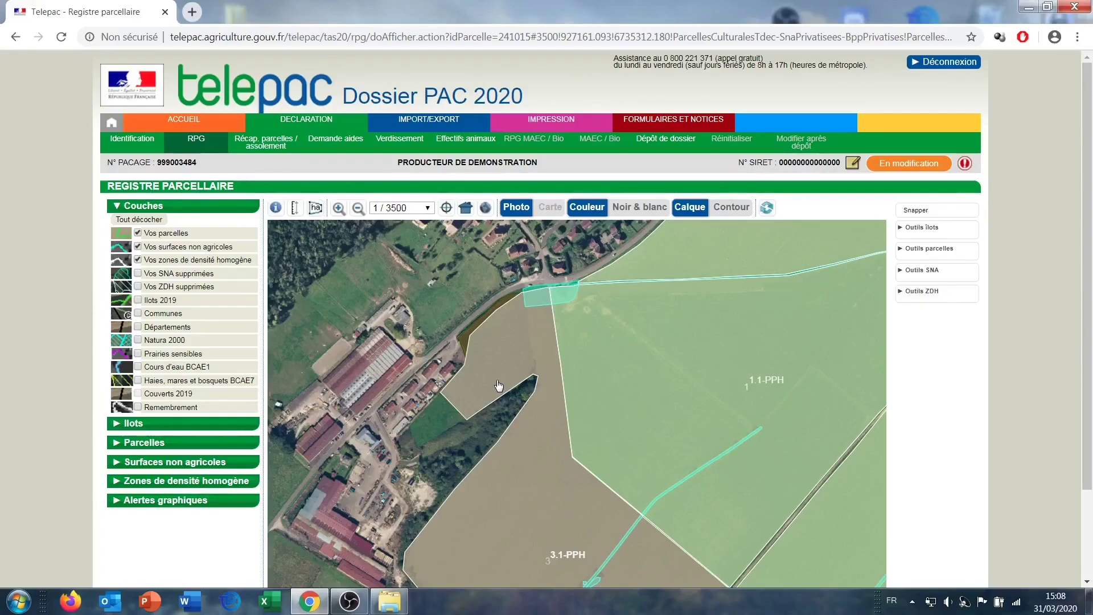
pyautogui.click(199, 483)
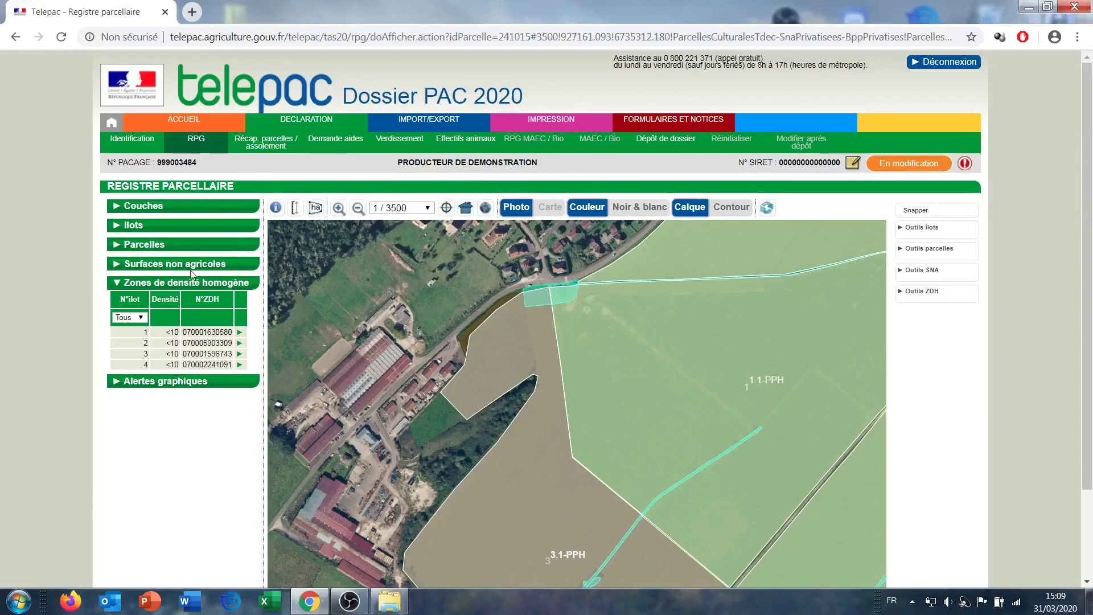
pyautogui.click(151, 226)
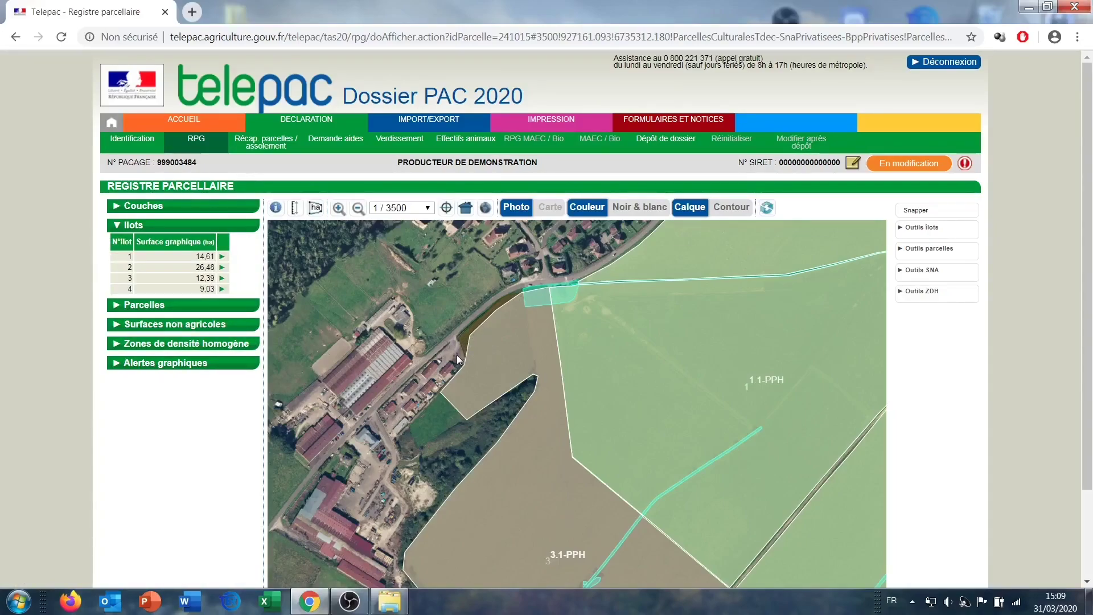
# Step: Create a ZDH on the uncovered surface of parcel 3.1, accepting the justification requirement, and validate the drawing
pyautogui.click(926, 292)
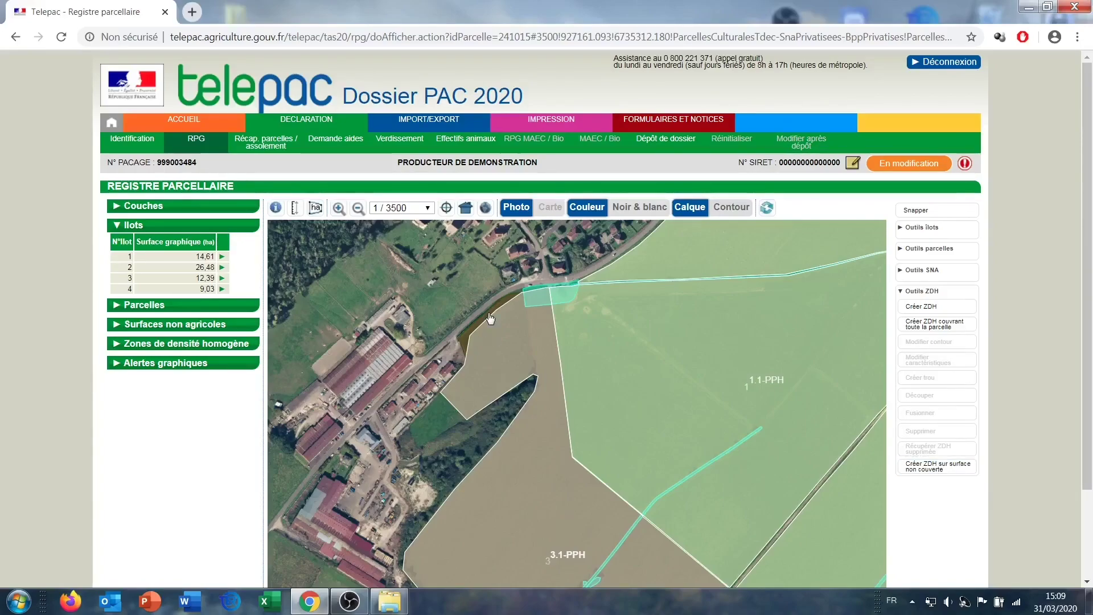
pyautogui.click(938, 466)
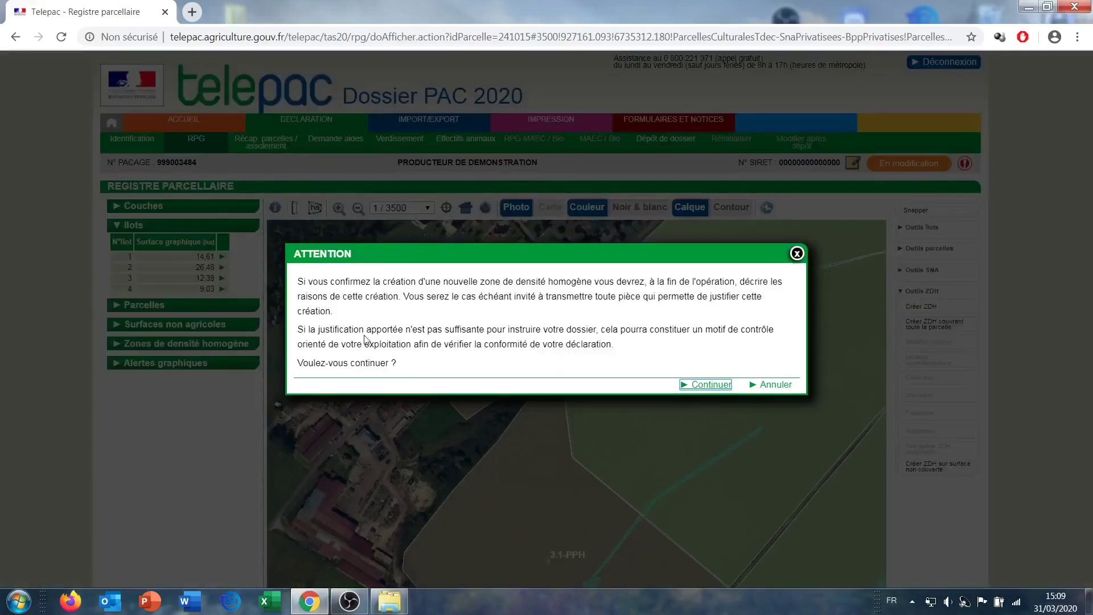
pyautogui.click(706, 385)
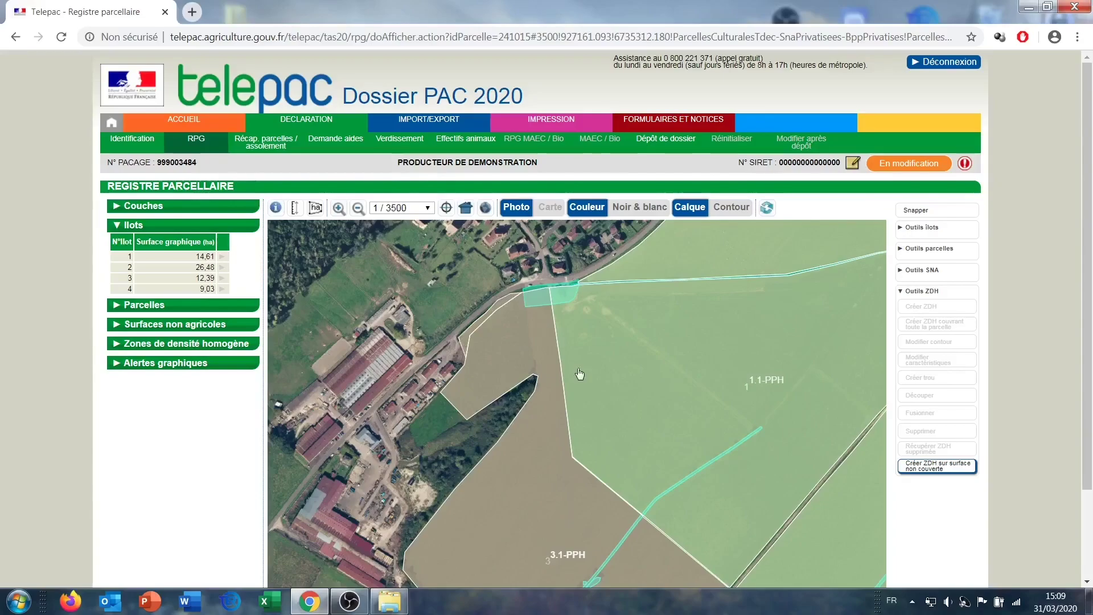
pyautogui.scroll(-3, 990, 374)
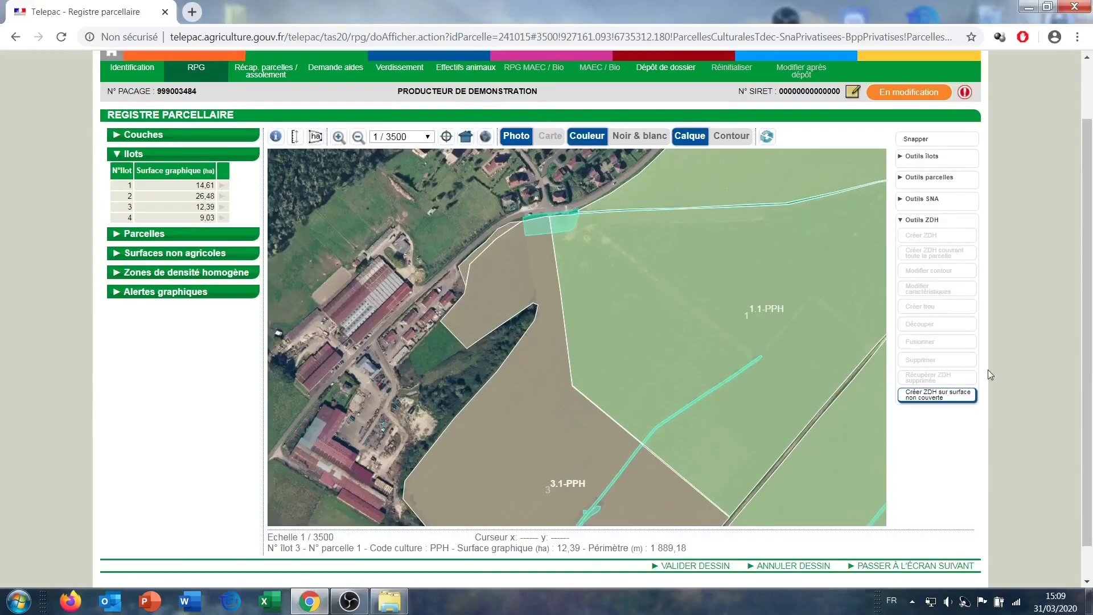
pyautogui.click(710, 566)
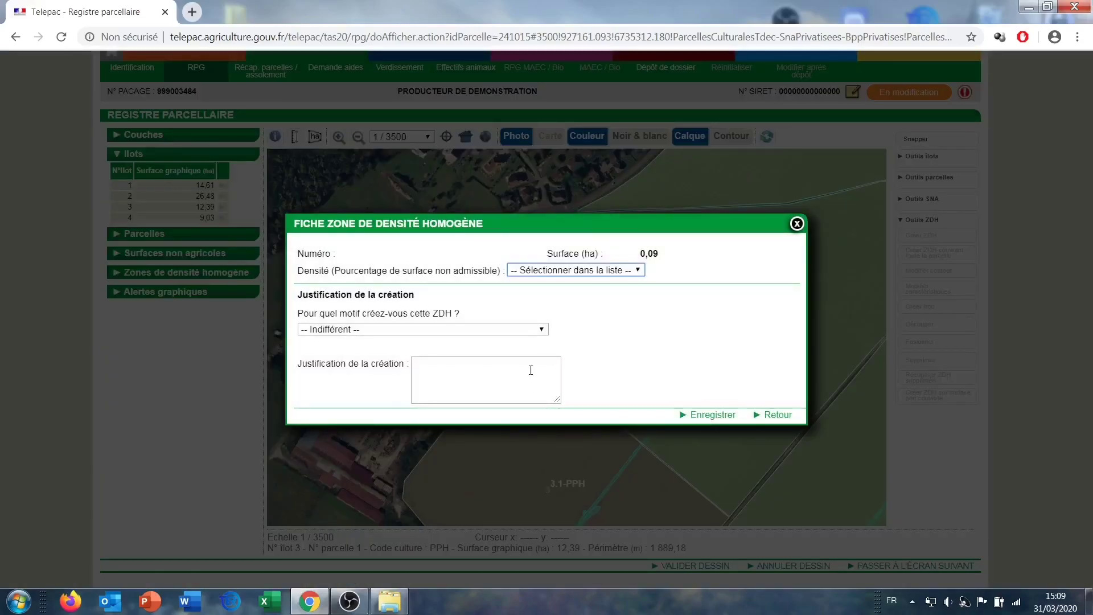
# Step: Save the new ZDH with density <10, motive "Nouvelle parcelle déclarée en prairies permanentes" and justification "recalage"
pyautogui.click(560, 271)
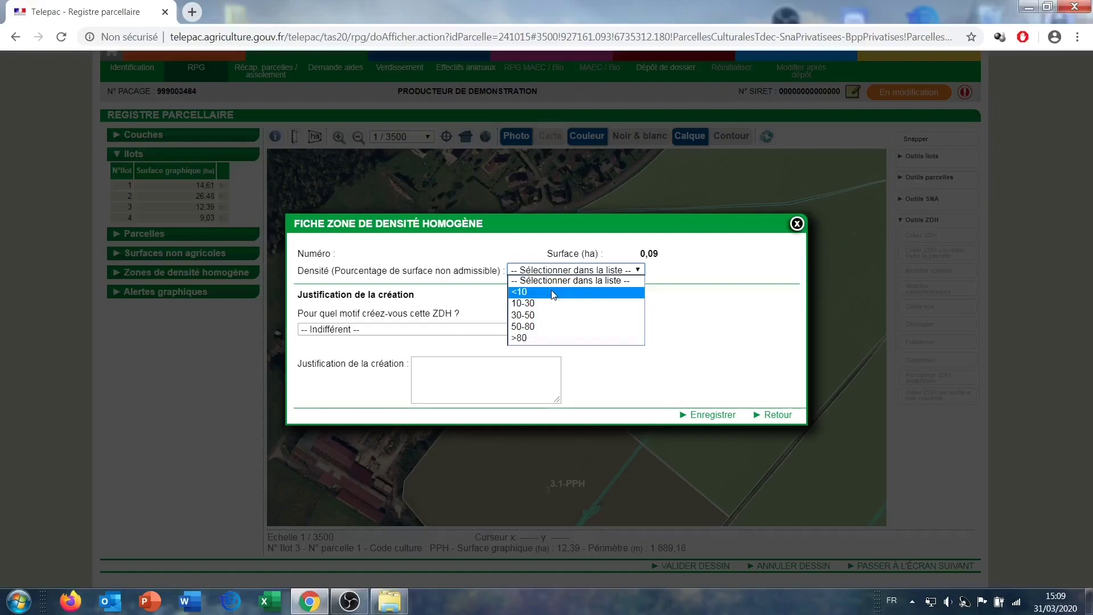
pyautogui.click(552, 293)
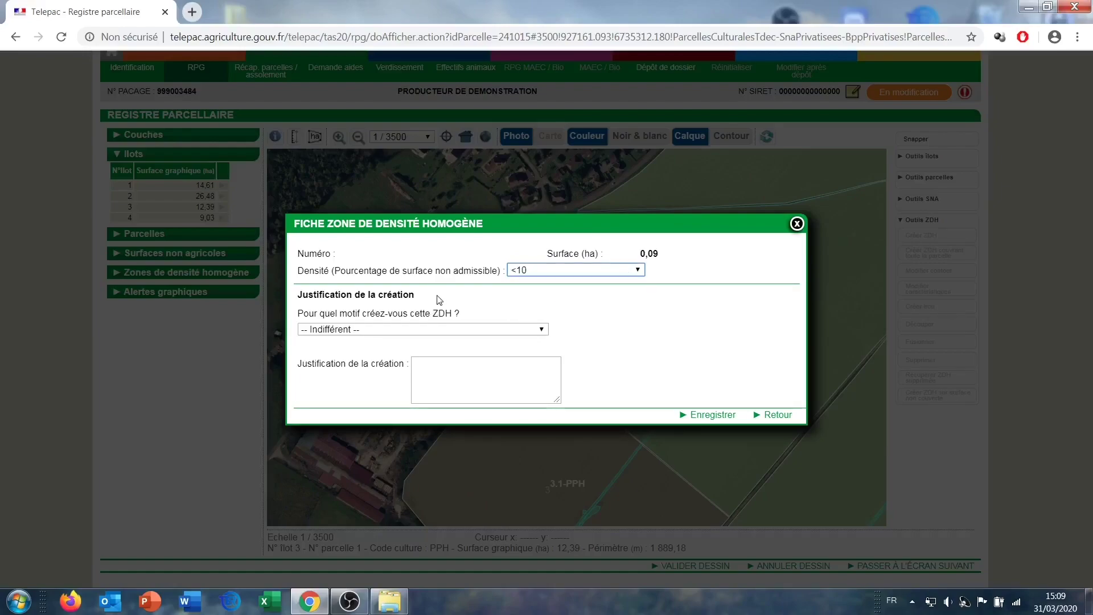
pyautogui.click(381, 330)
pyautogui.click(369, 354)
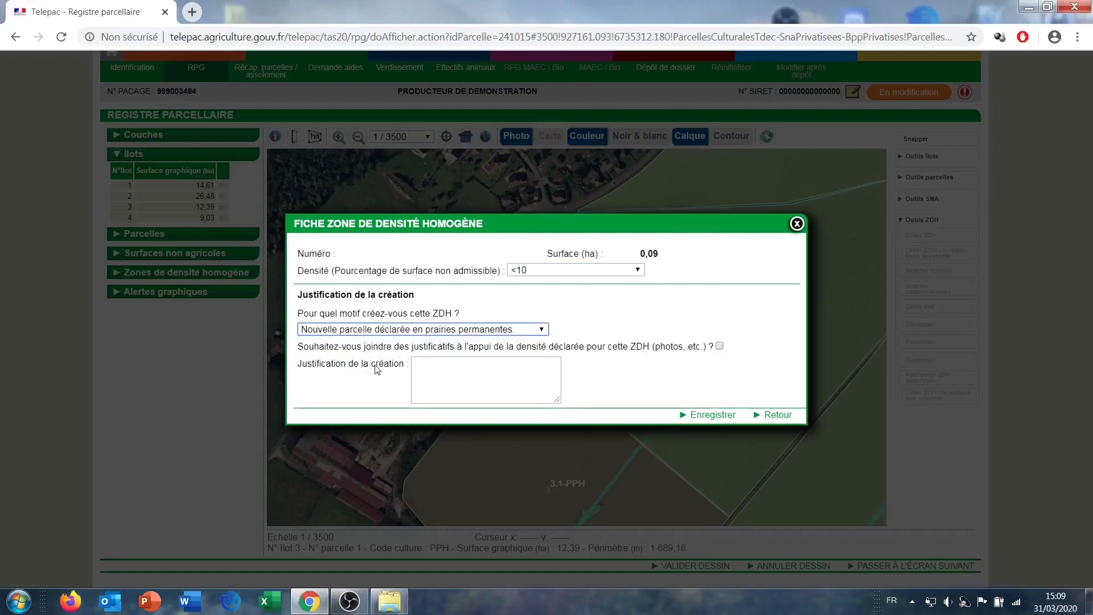
pyautogui.click(420, 366)
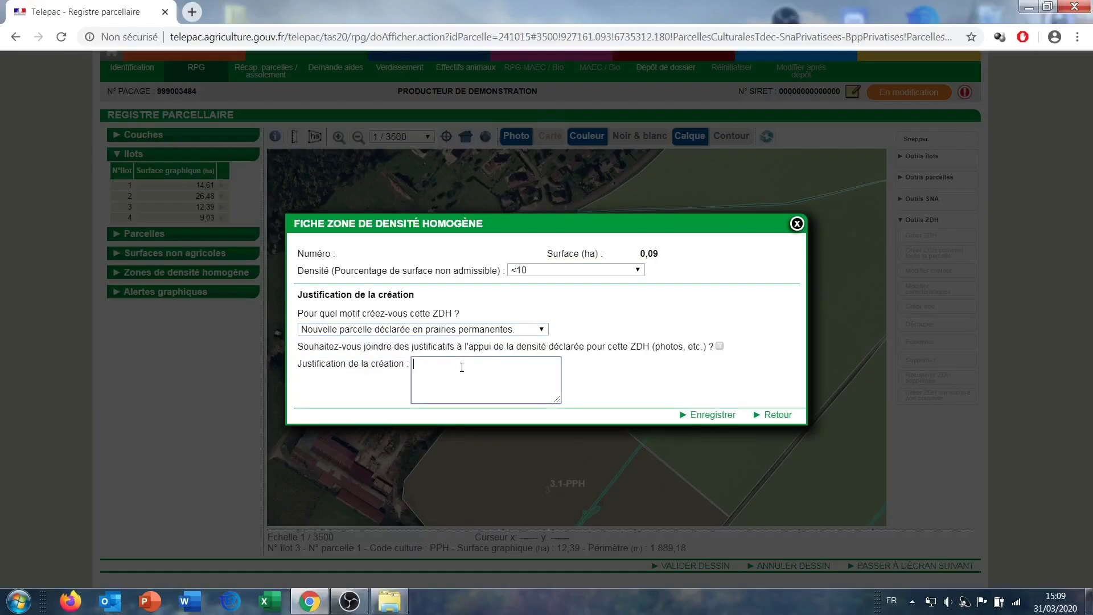
pyautogui.write('recalage')
pyautogui.click(693, 413)
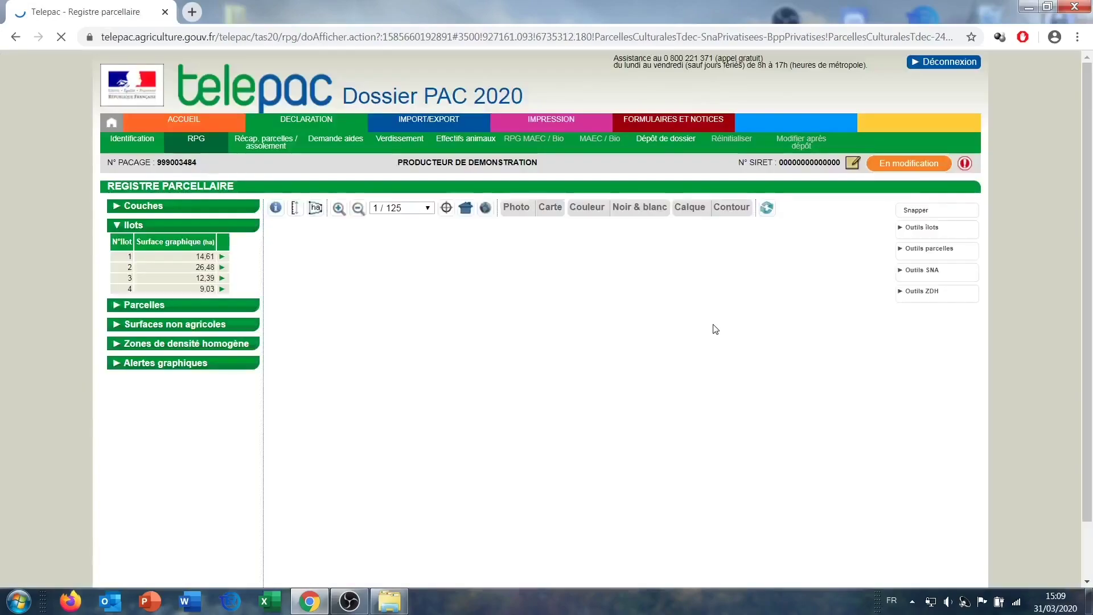
# Step: Return to the parcel description, validate it with its eligible areas, and save the crop summary to reach the aid application
pyautogui.scroll(-2, 964, 358)
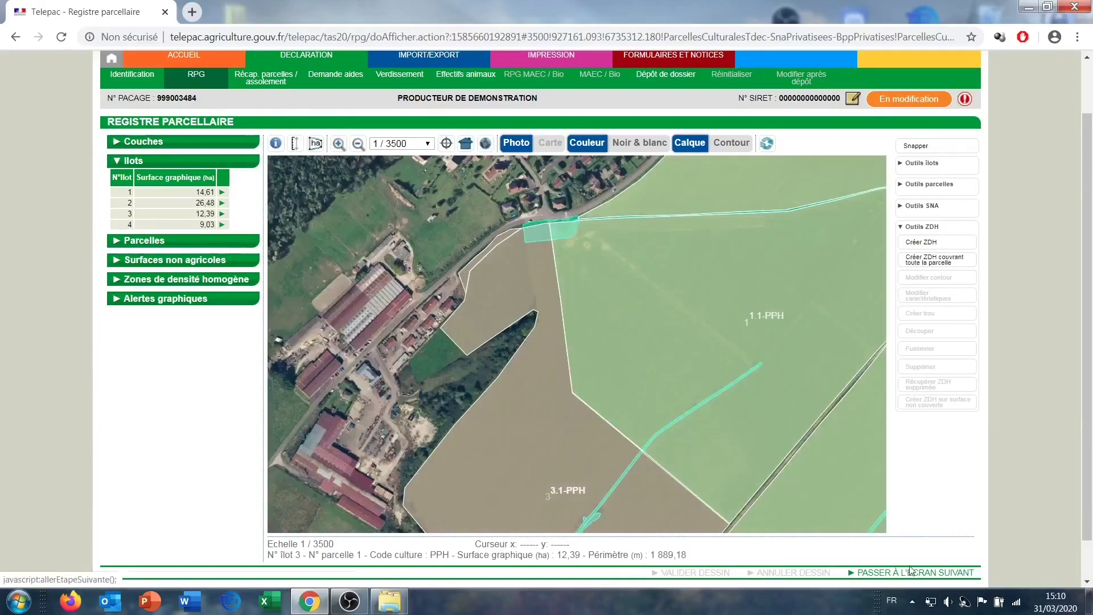
pyautogui.click(911, 572)
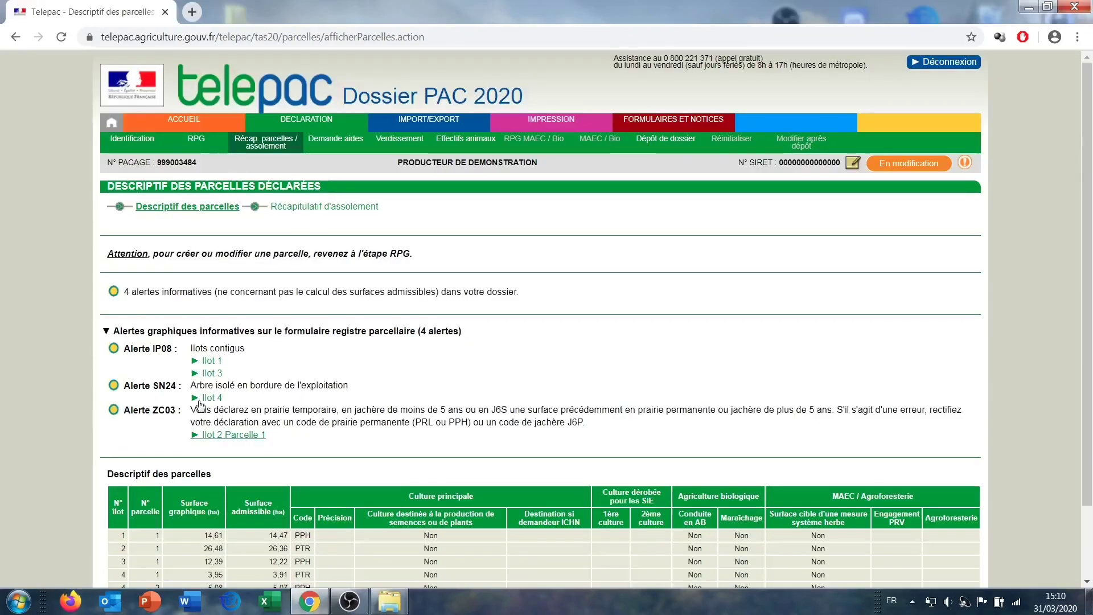
pyautogui.scroll(-3, 171, 344)
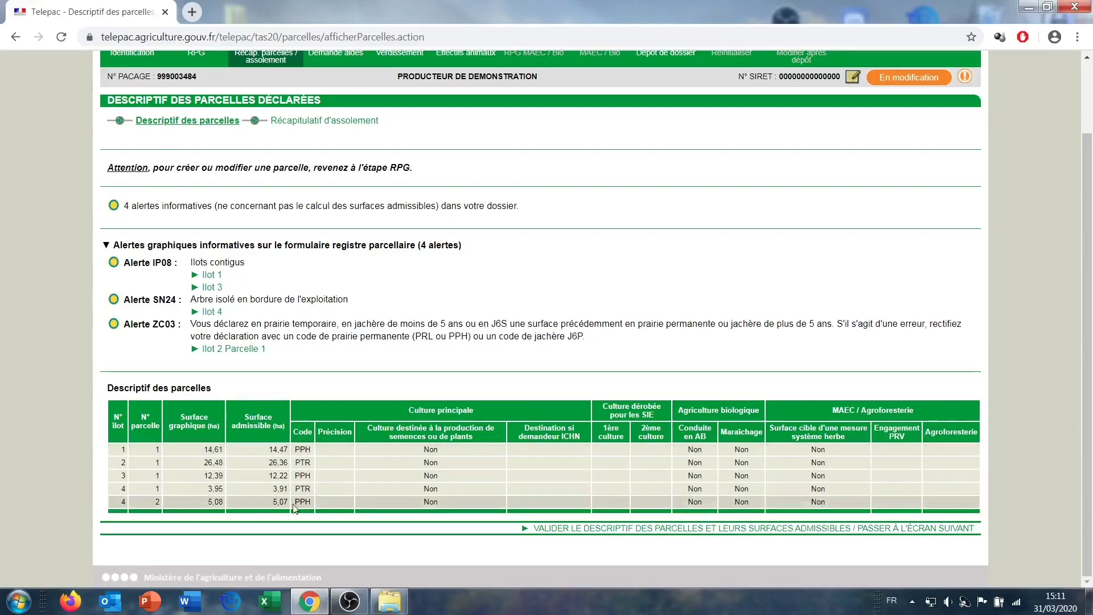
pyautogui.moveTo(307, 450)
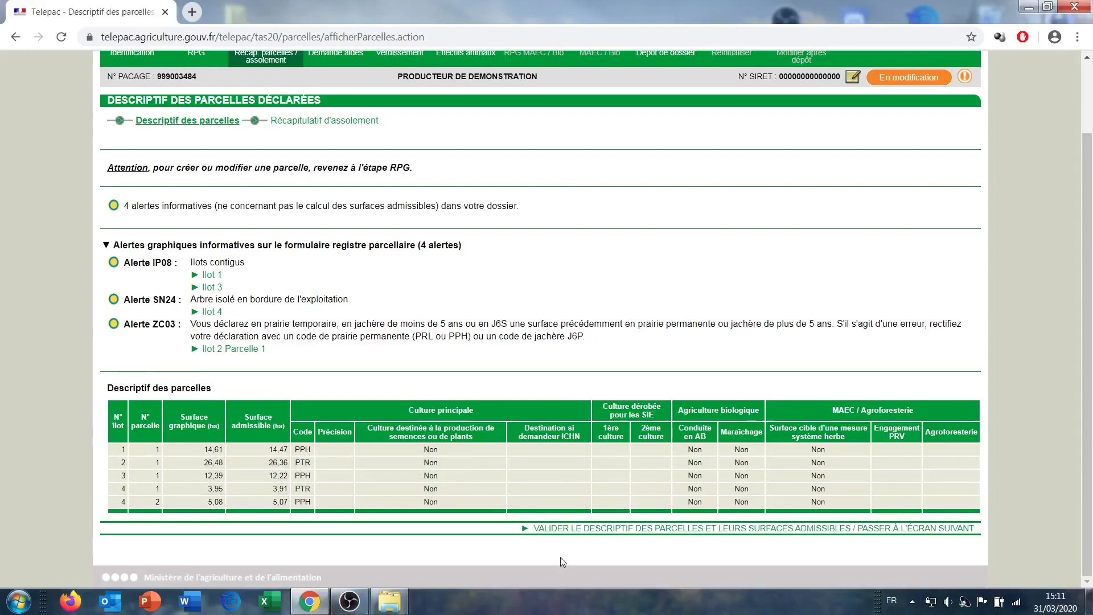
pyautogui.click(572, 529)
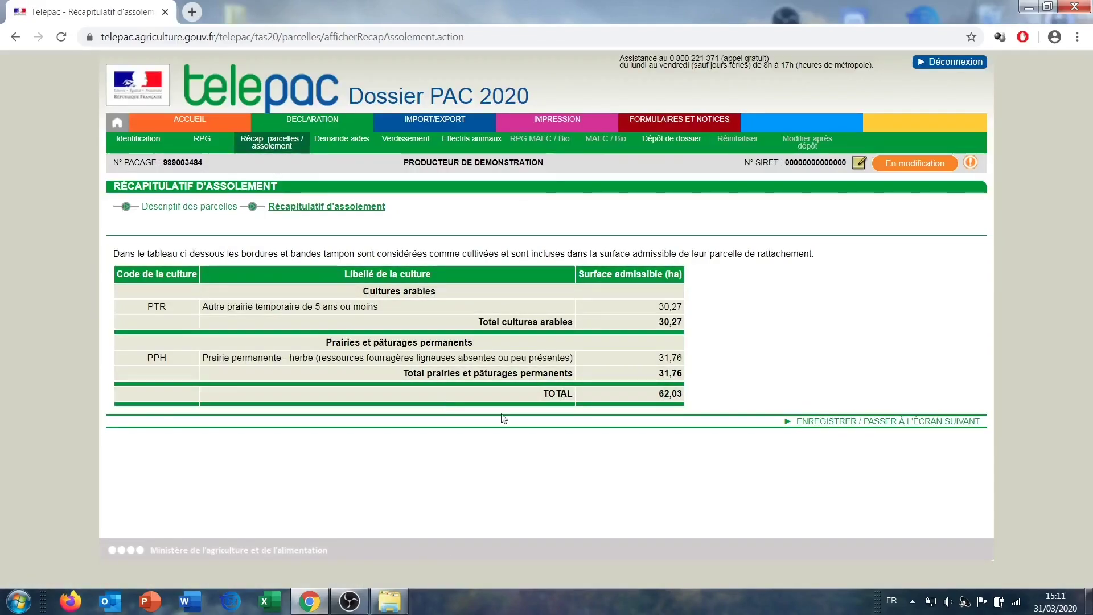
pyautogui.click(898, 422)
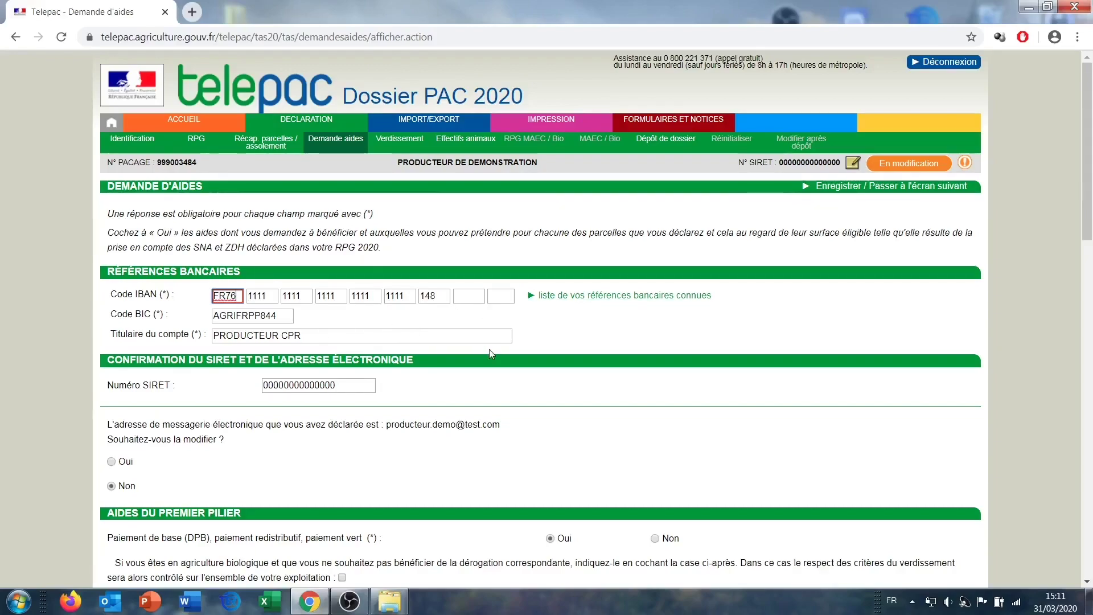
# Step: Review the bank references, the SIRET and e-mail confirmation, and the first-pillar payment choices in the aid application
pyautogui.scroll(-1, 492, 353)
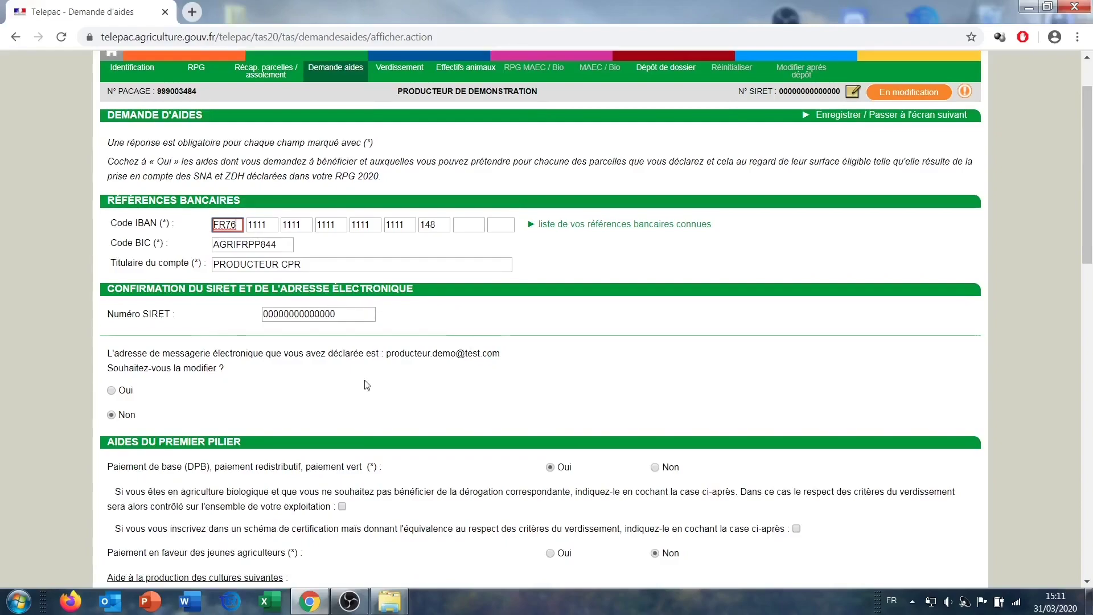
pyautogui.scroll(-1, 367, 383)
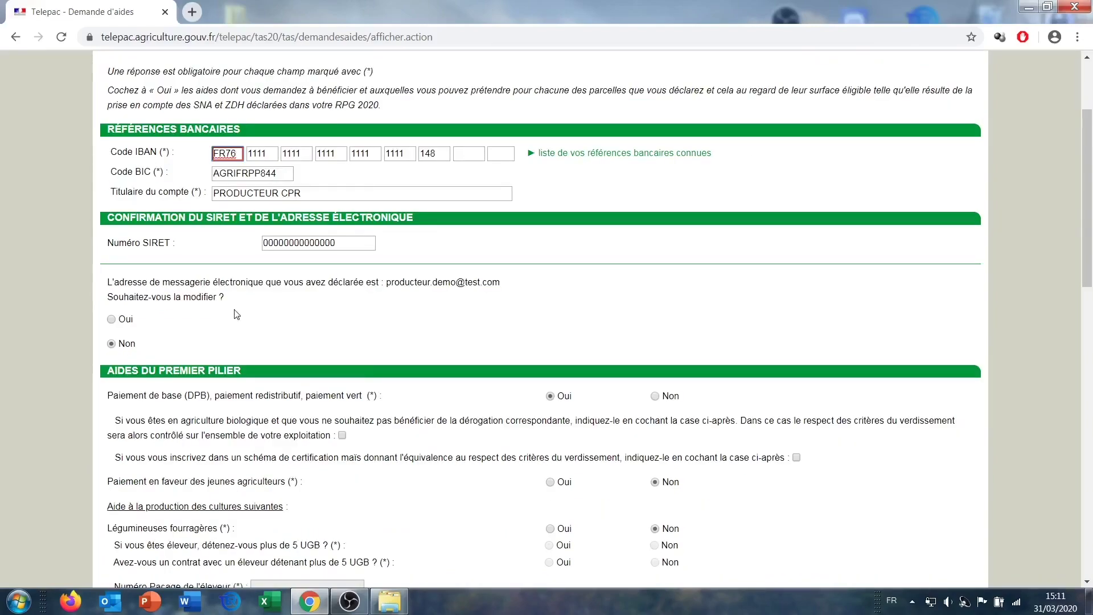
pyautogui.scroll(-3, 302, 322)
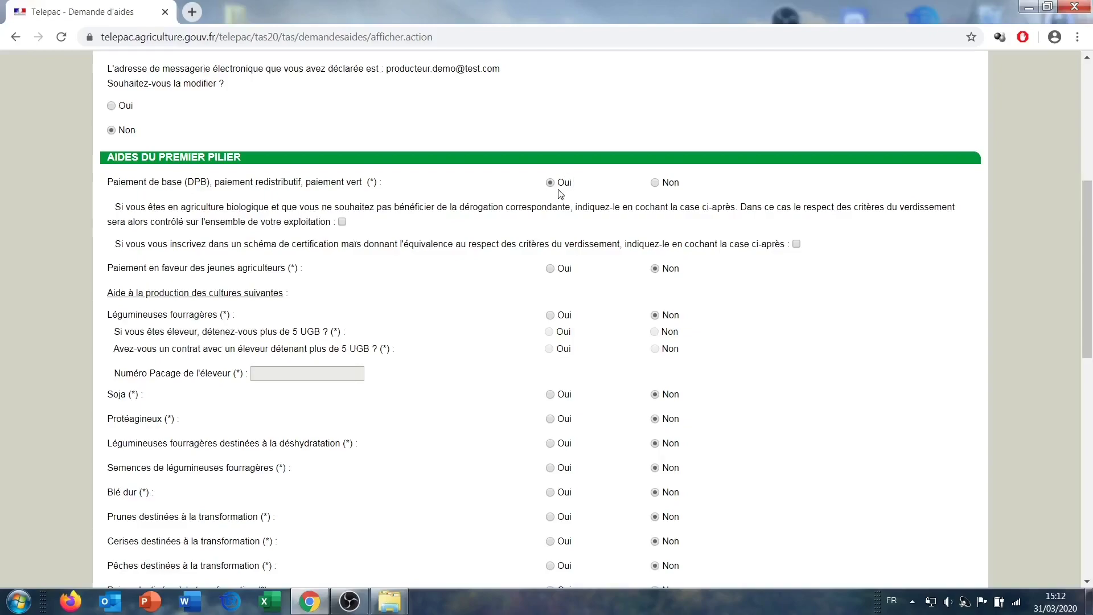
pyautogui.scroll(-1, 561, 194)
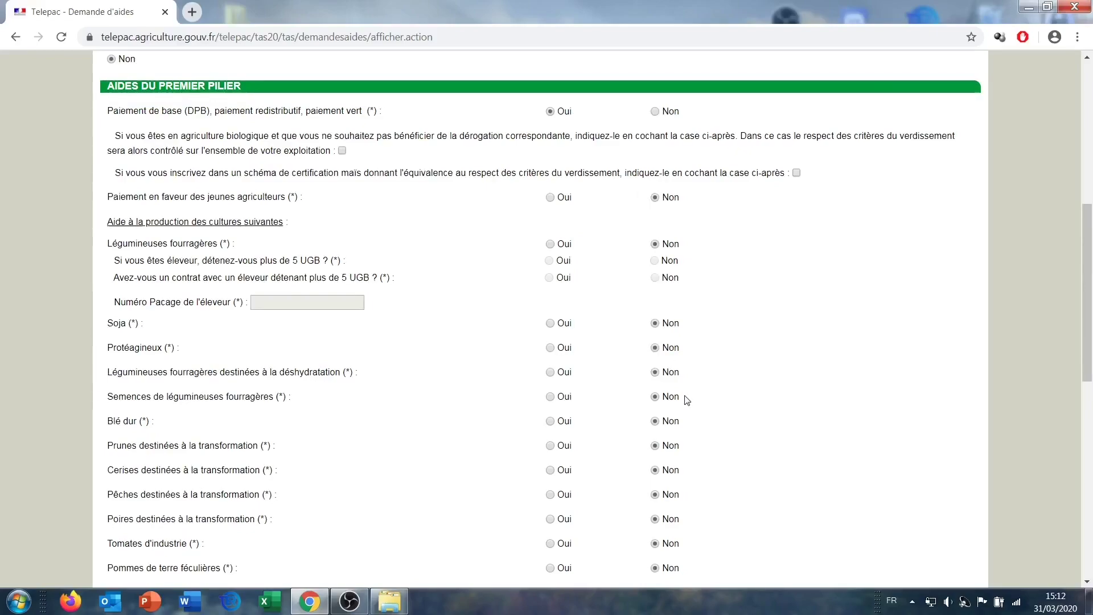
pyautogui.scroll(4, 620, 190)
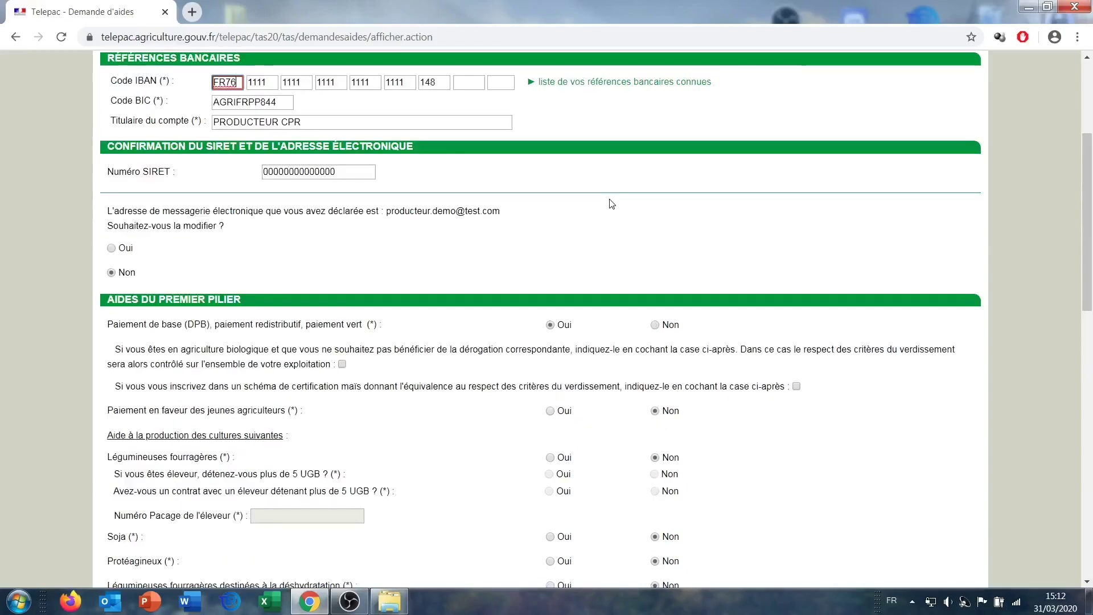
pyautogui.scroll(2, 615, 204)
pyautogui.scroll(-4, 617, 202)
pyautogui.scroll(-1, 631, 392)
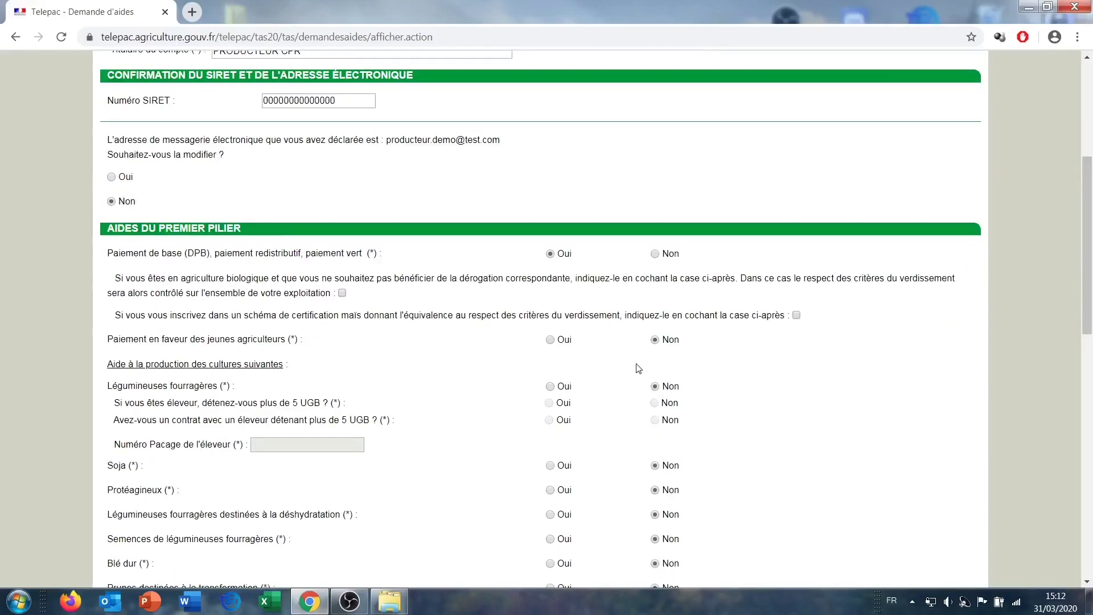
pyautogui.scroll(-1, 564, 252)
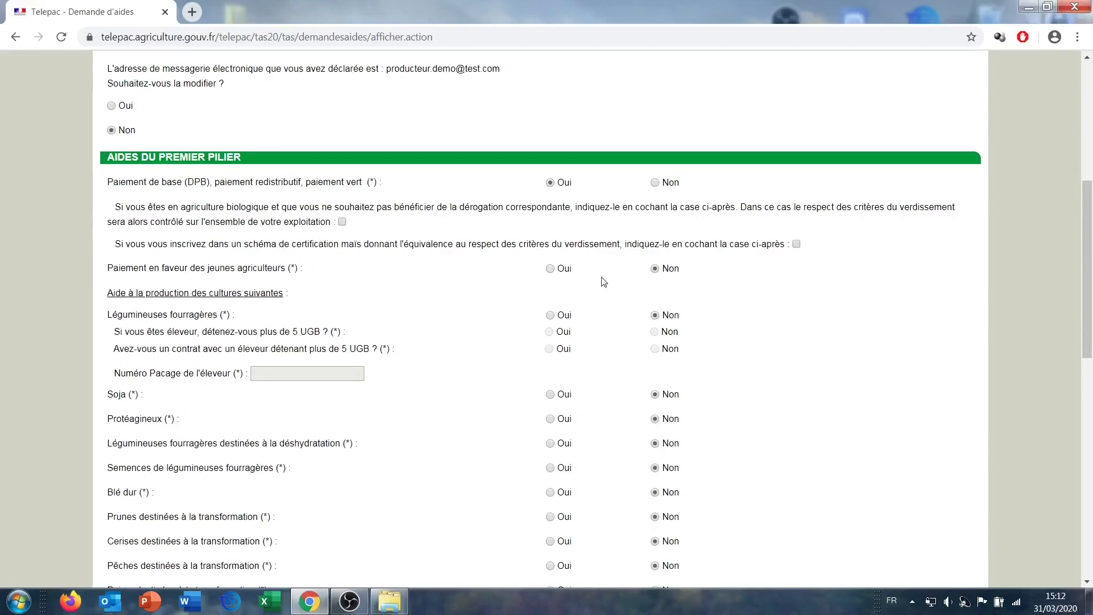
# Step: Review the young farmers payment and the crop production aids, from forage legumes through rice, down to the ICHN section
pyautogui.click(567, 268)
pyautogui.scroll(-1, 529, 322)
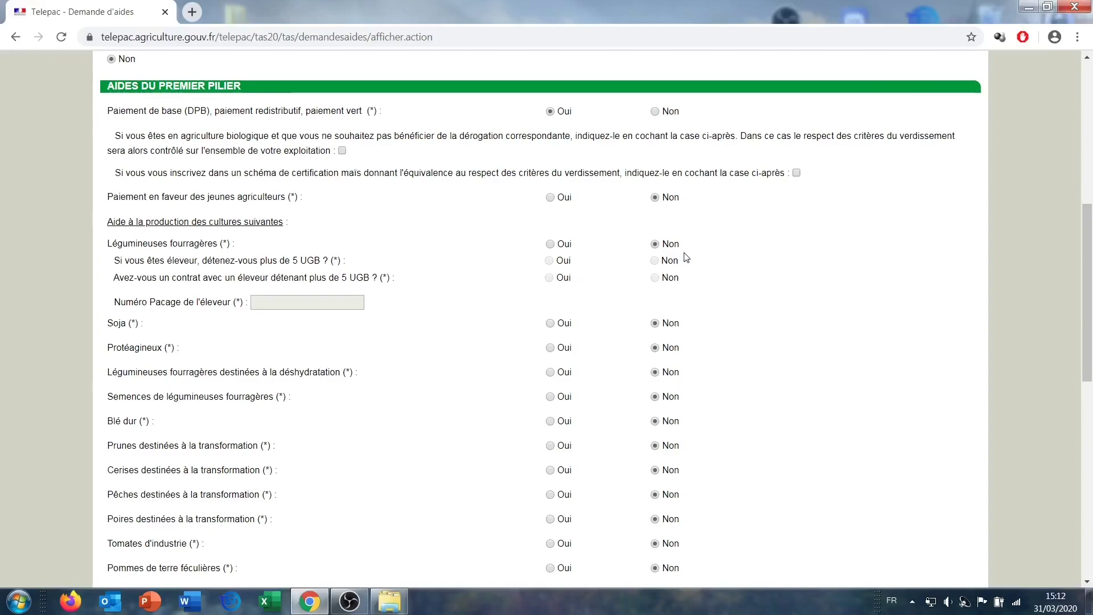
pyautogui.scroll(-4, 640, 341)
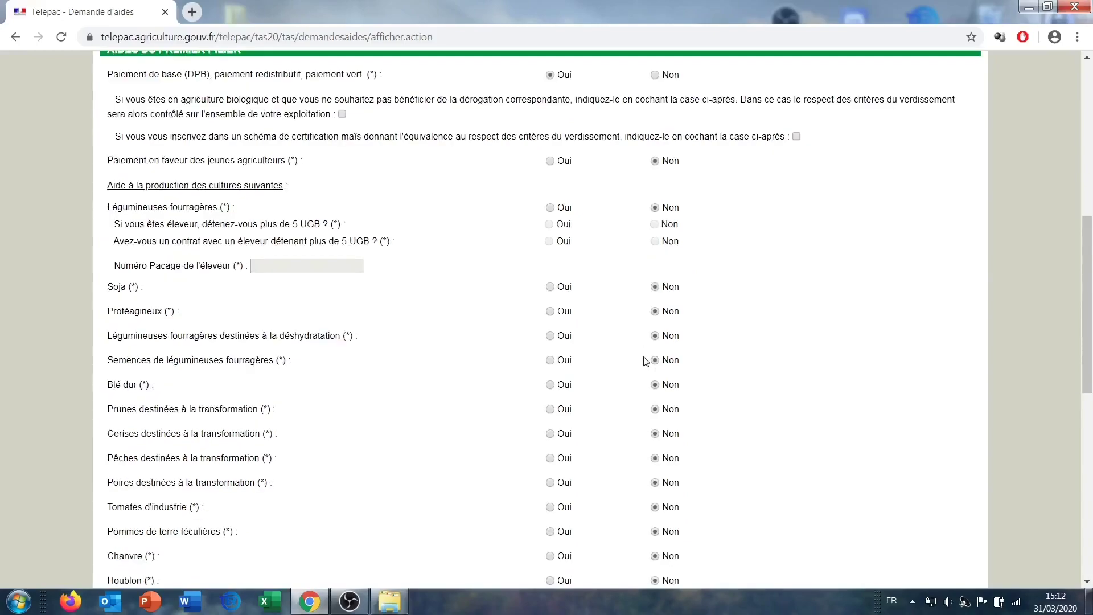
pyautogui.scroll(2, 673, 466)
pyautogui.scroll(2, 694, 222)
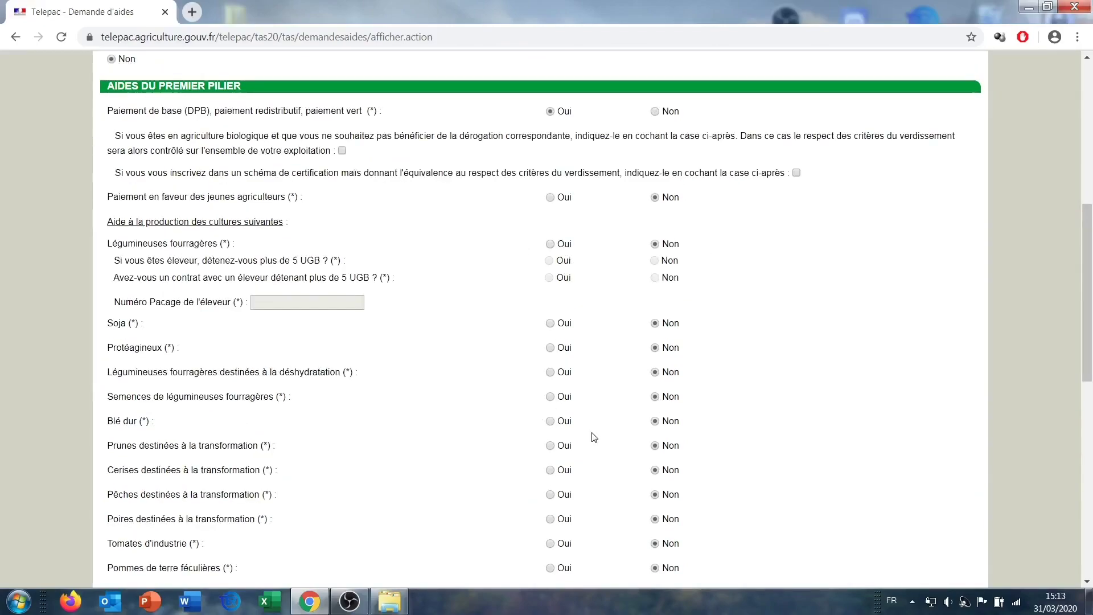
pyautogui.scroll(-2, 531, 310)
pyautogui.scroll(-7, 534, 312)
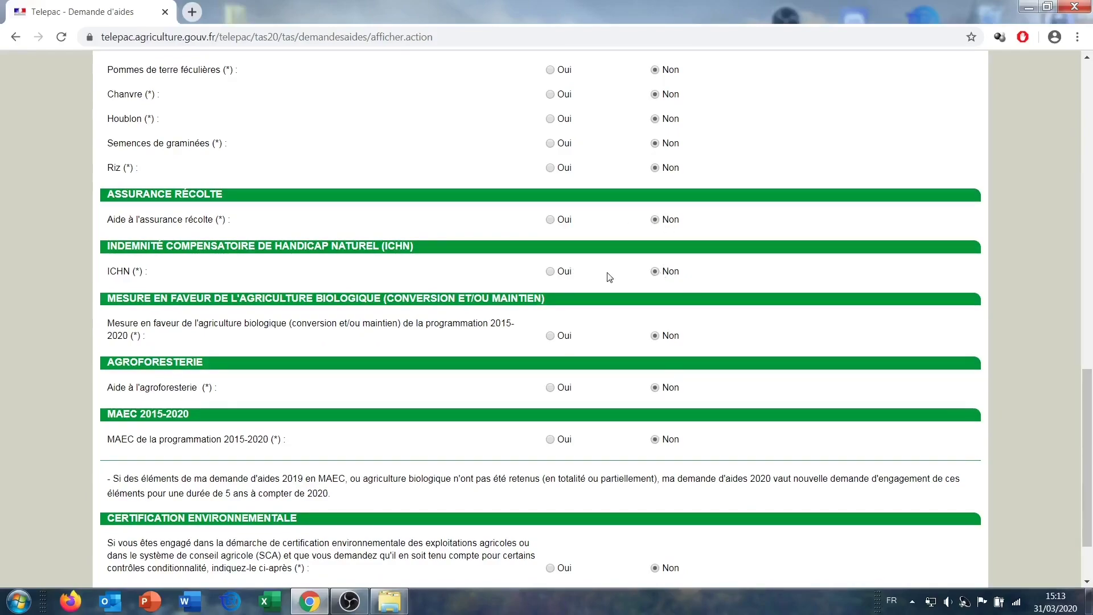
# Step: Try Oui for ICHN, set it back to Non, and save the aid application to reach the greening declaration
pyautogui.click(565, 272)
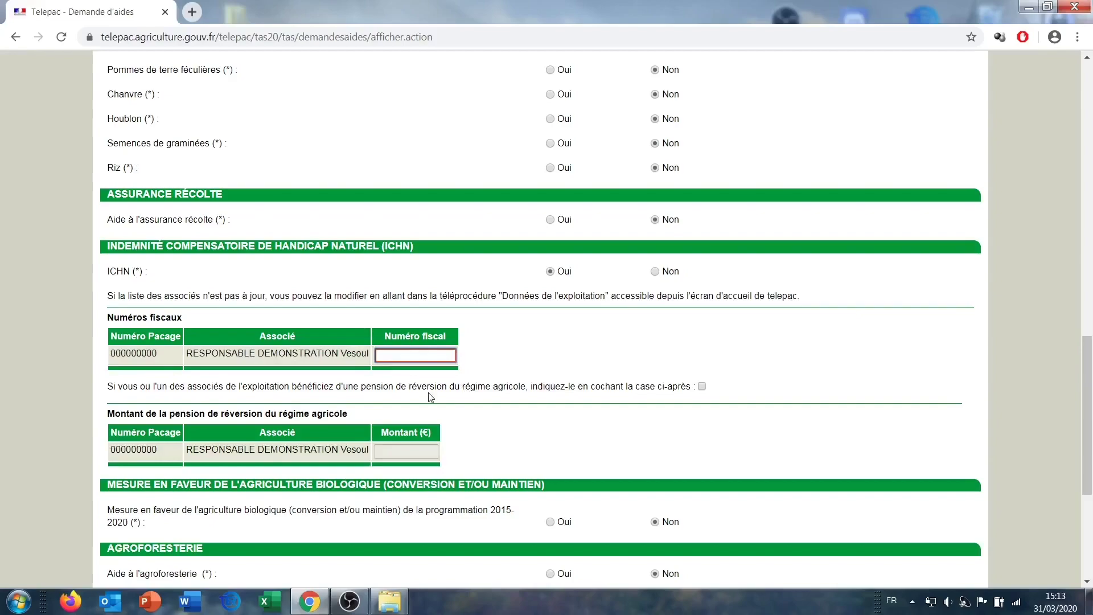
pyautogui.click(656, 272)
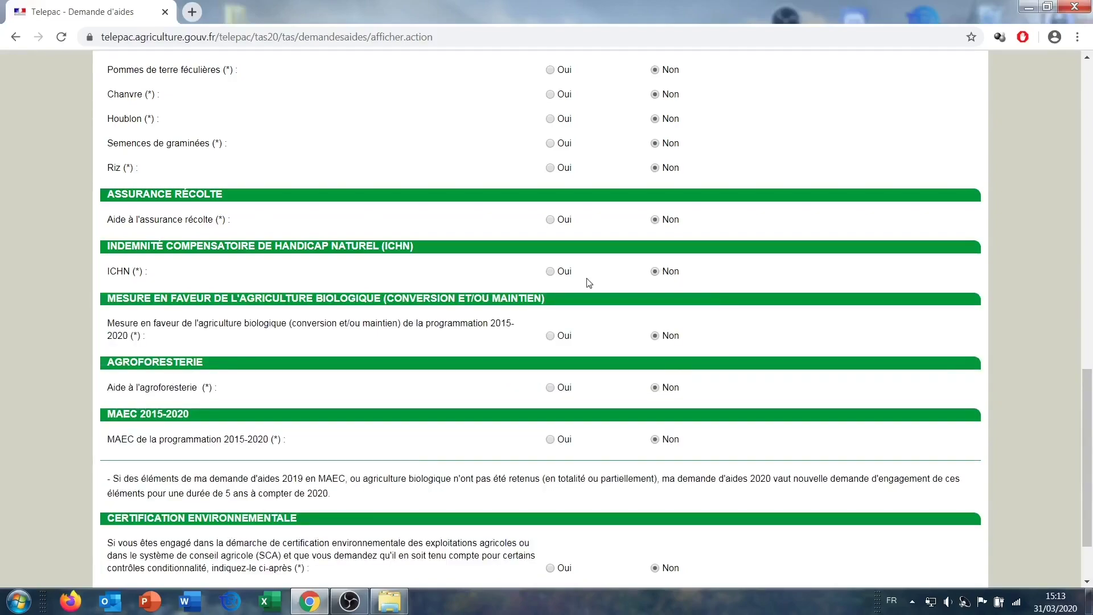
pyautogui.scroll(-3, 623, 292)
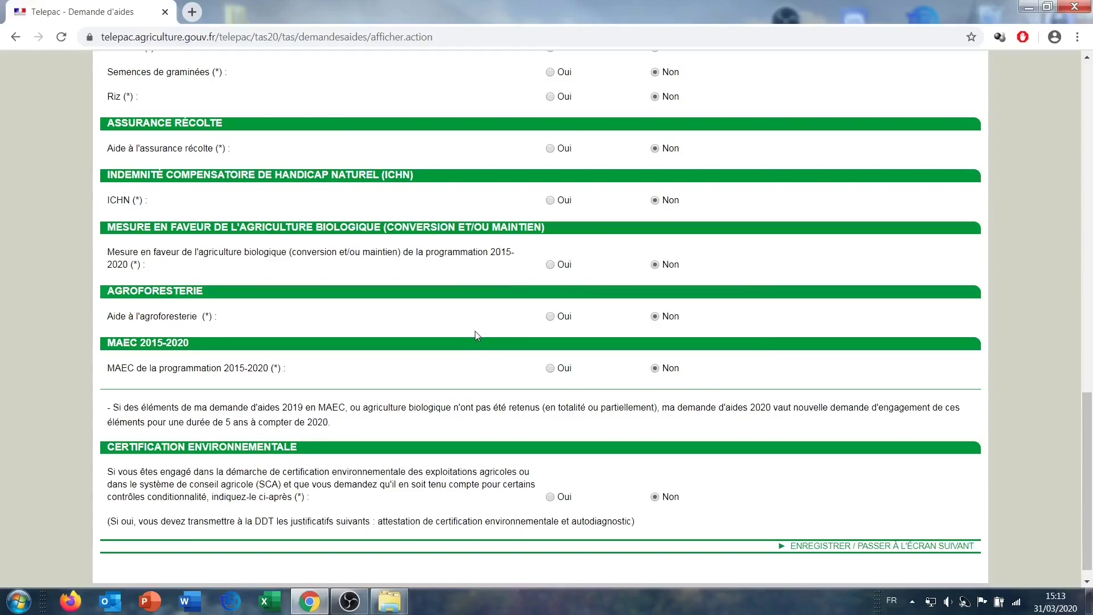
pyautogui.scroll(-1, 482, 337)
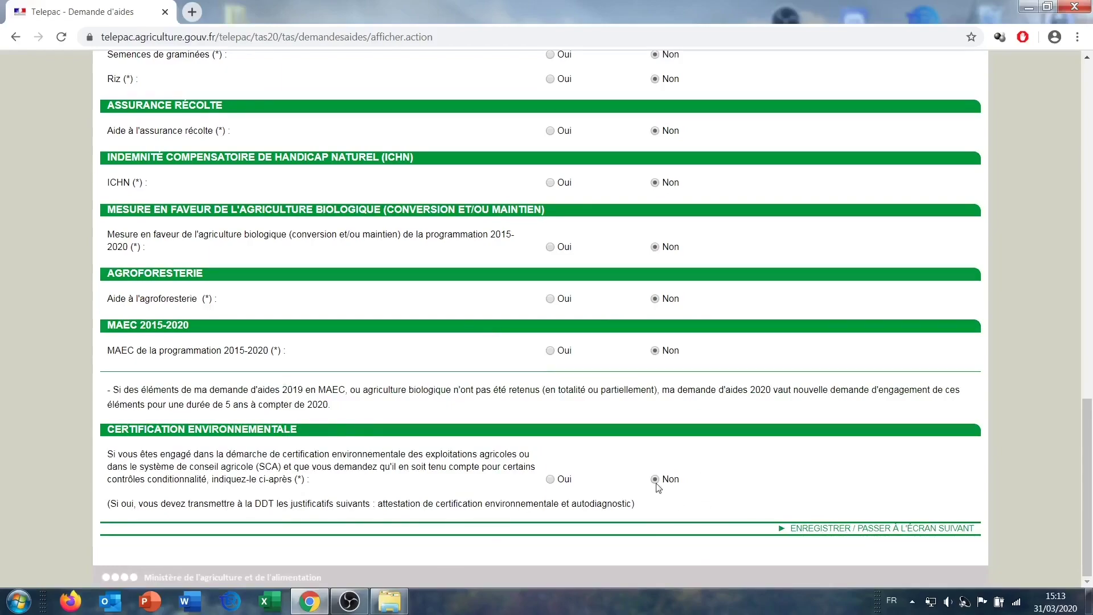
pyautogui.click(808, 529)
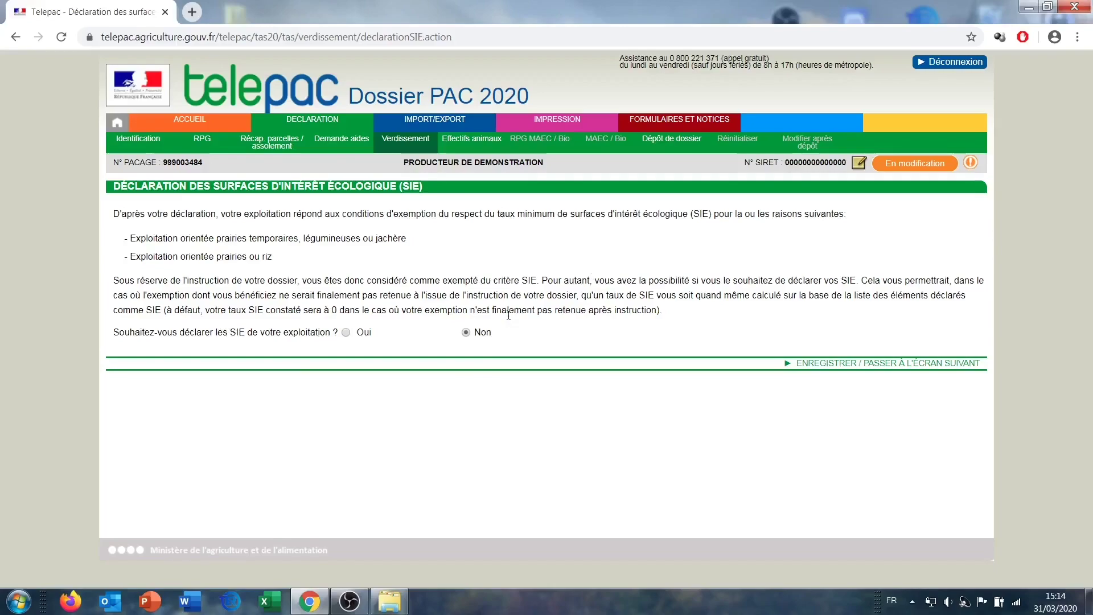
# Step: Save the SIE declaration with Non and continue past the greening criteria summary to the animal numbers
pyautogui.click(863, 367)
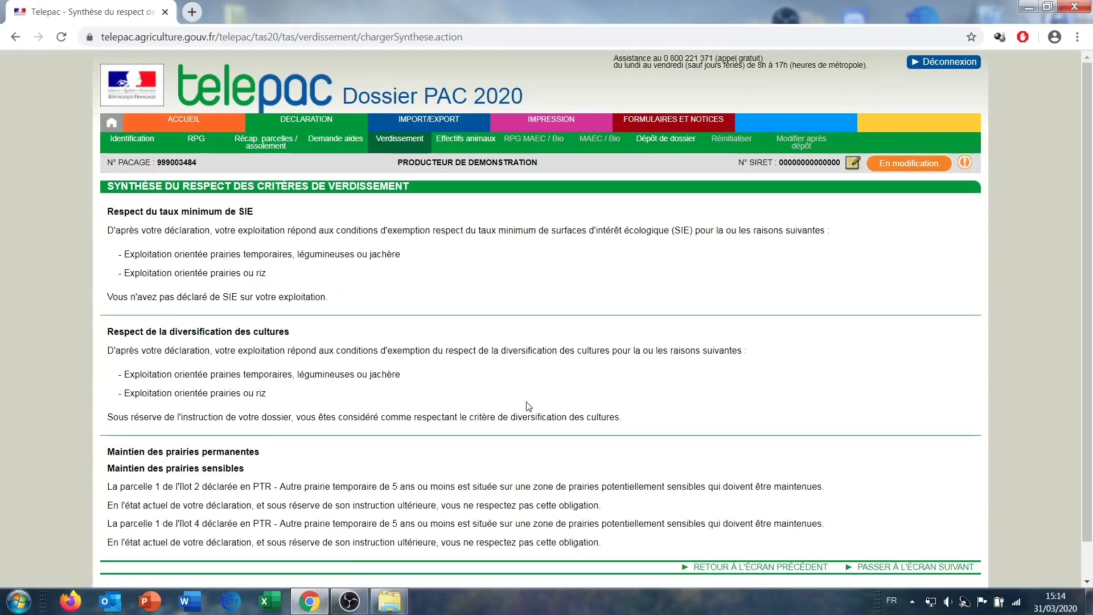
pyautogui.scroll(-1, 529, 406)
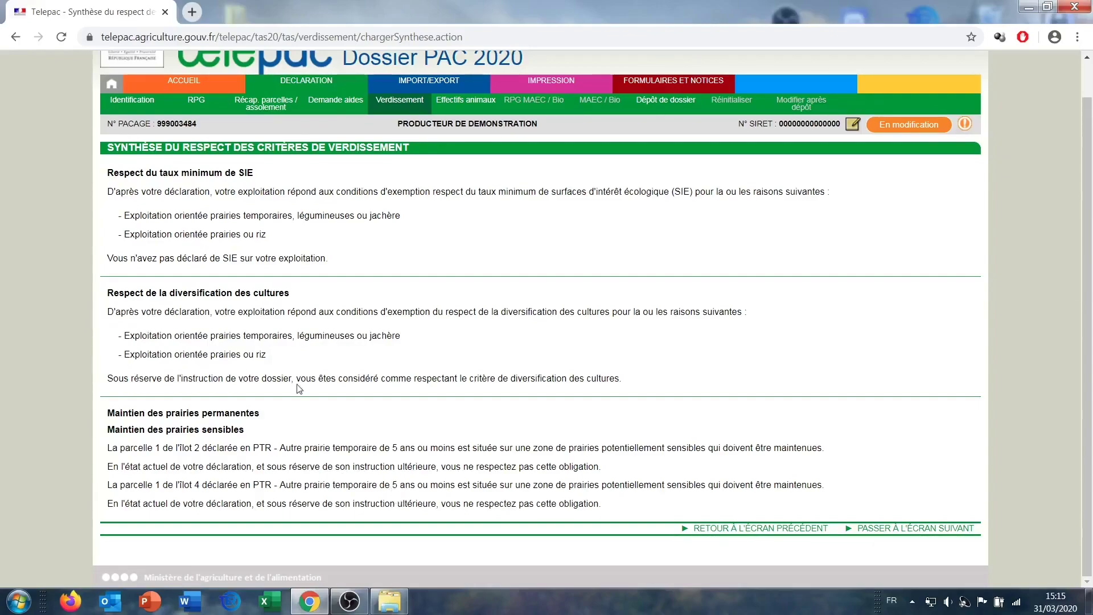
pyautogui.click(894, 530)
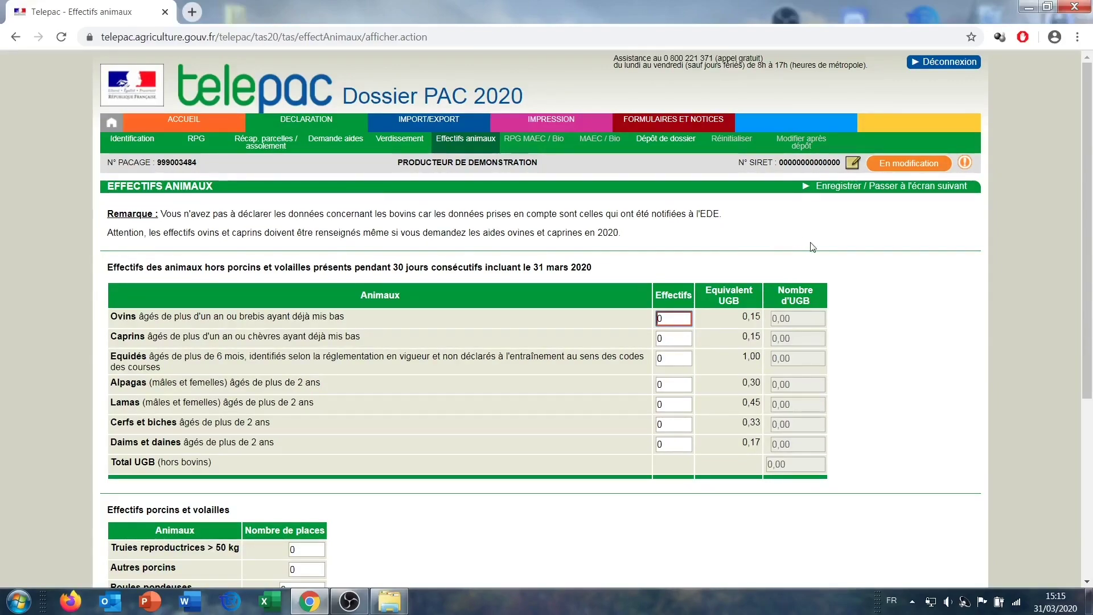
# Step: Check and save the animal numbers, and continue past the file's alerts to the supporting documents
pyautogui.scroll(-1, 812, 247)
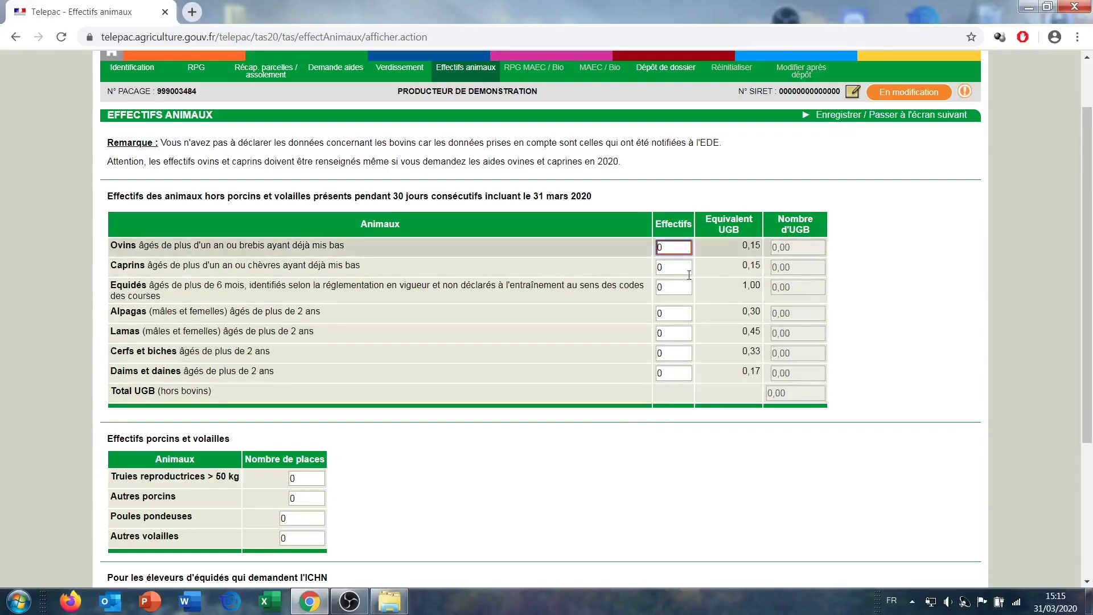
pyautogui.scroll(-1, 655, 445)
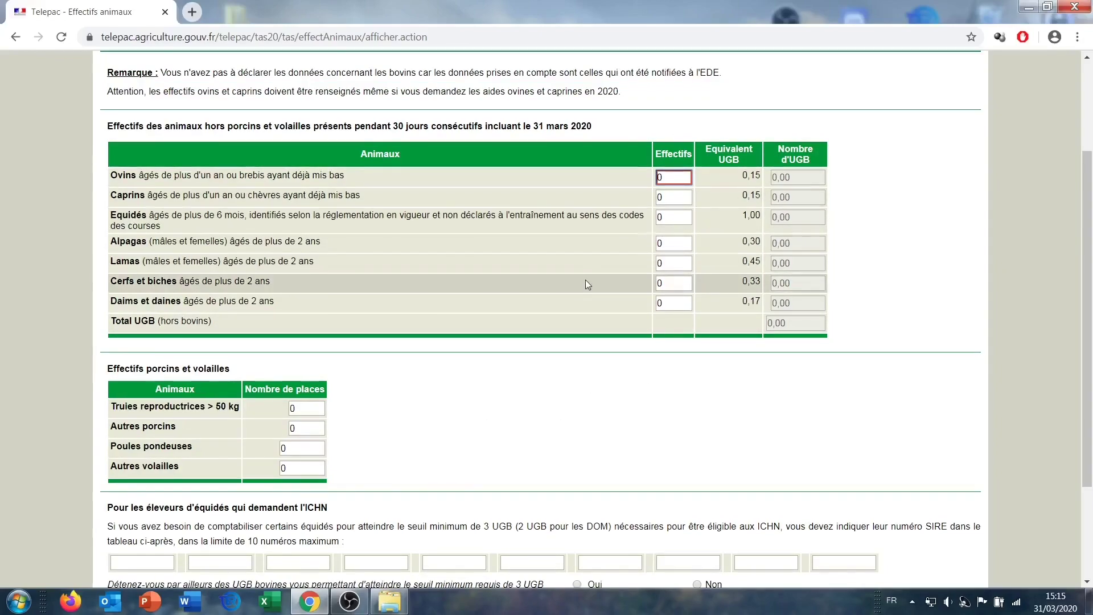
pyautogui.scroll(1, 586, 280)
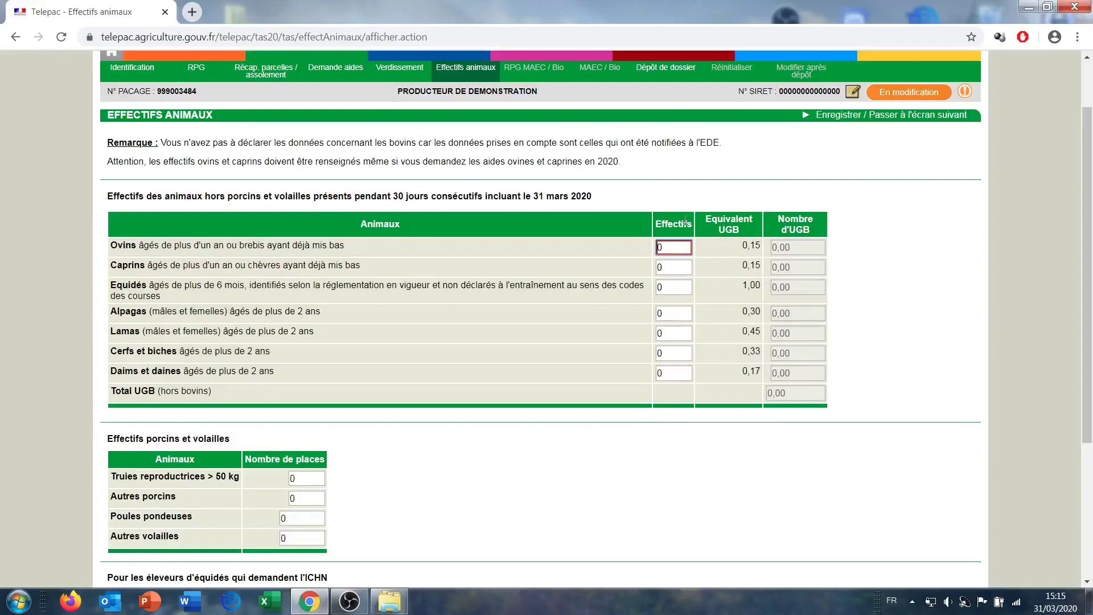
pyautogui.scroll(-3, 658, 402)
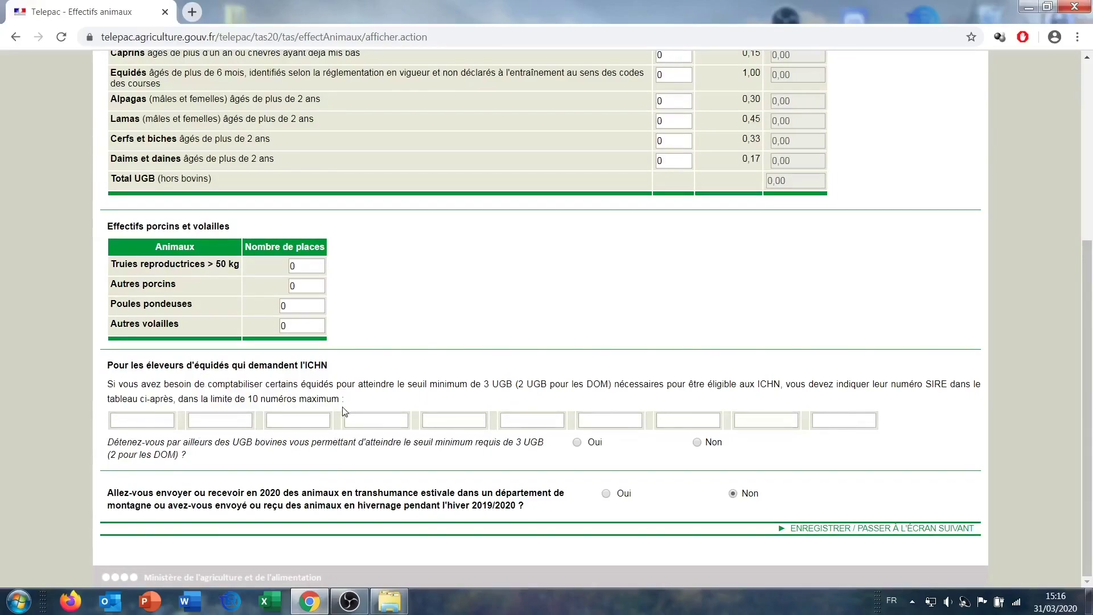
pyautogui.click(832, 529)
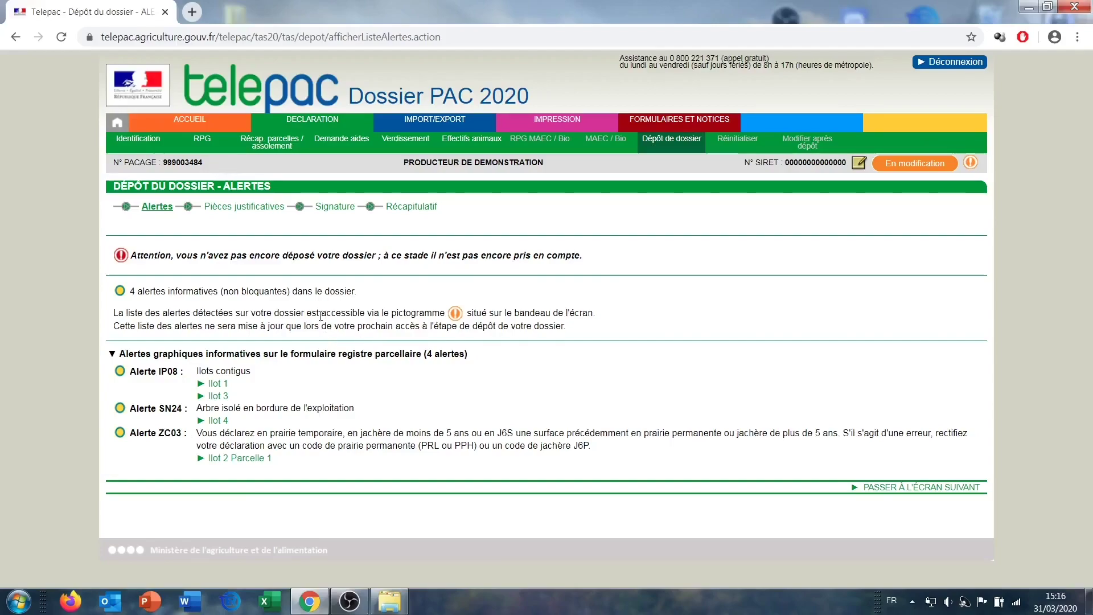
pyautogui.click(888, 488)
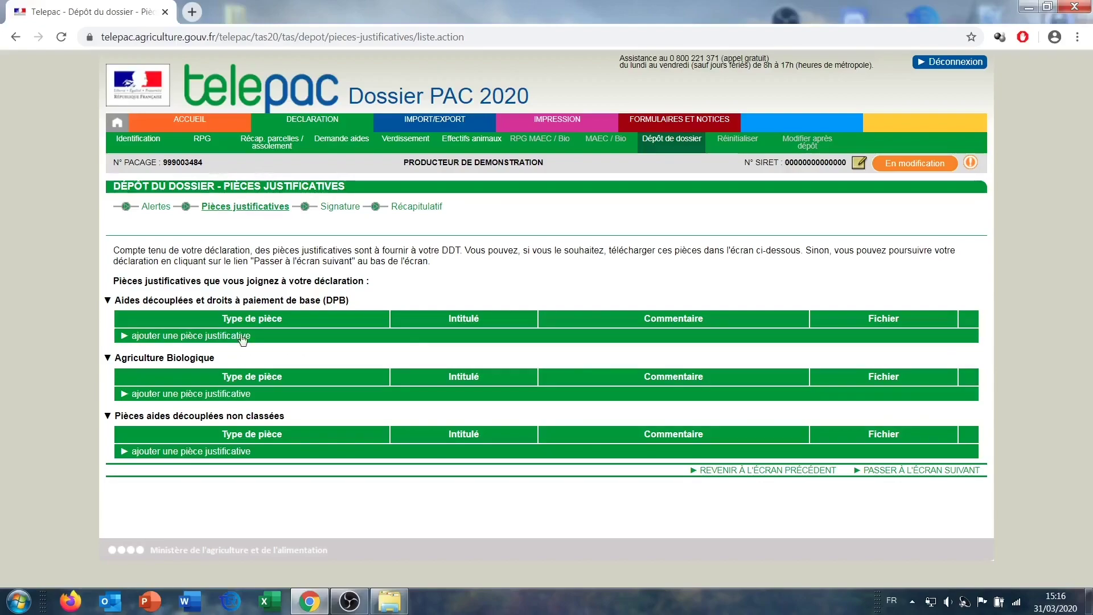
pyautogui.click(204, 336)
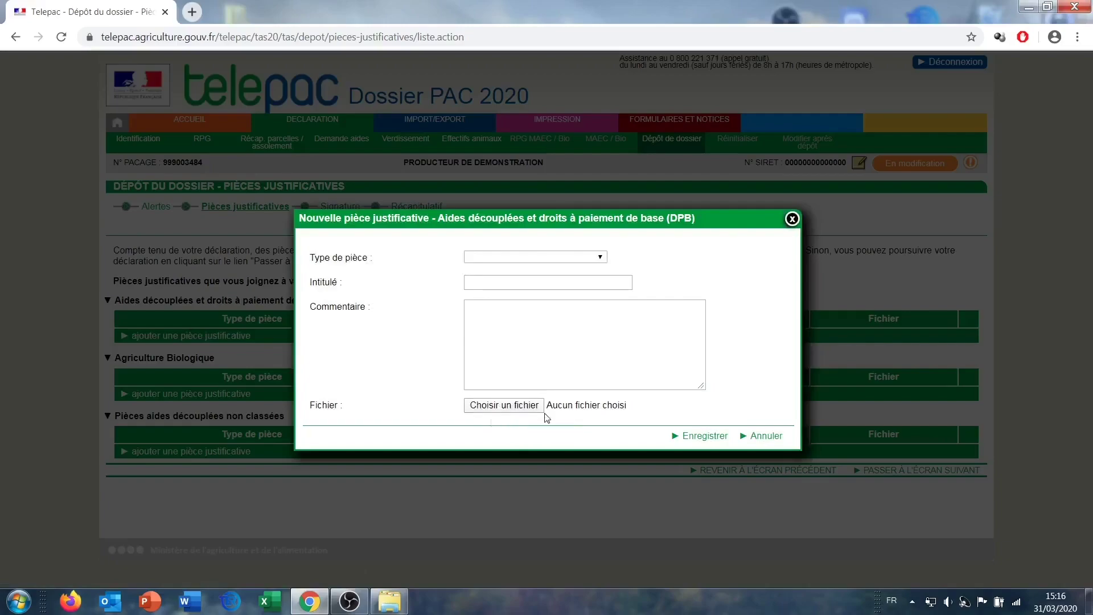
pyautogui.click(547, 262)
pyautogui.click(525, 297)
pyautogui.click(526, 332)
pyautogui.click(792, 220)
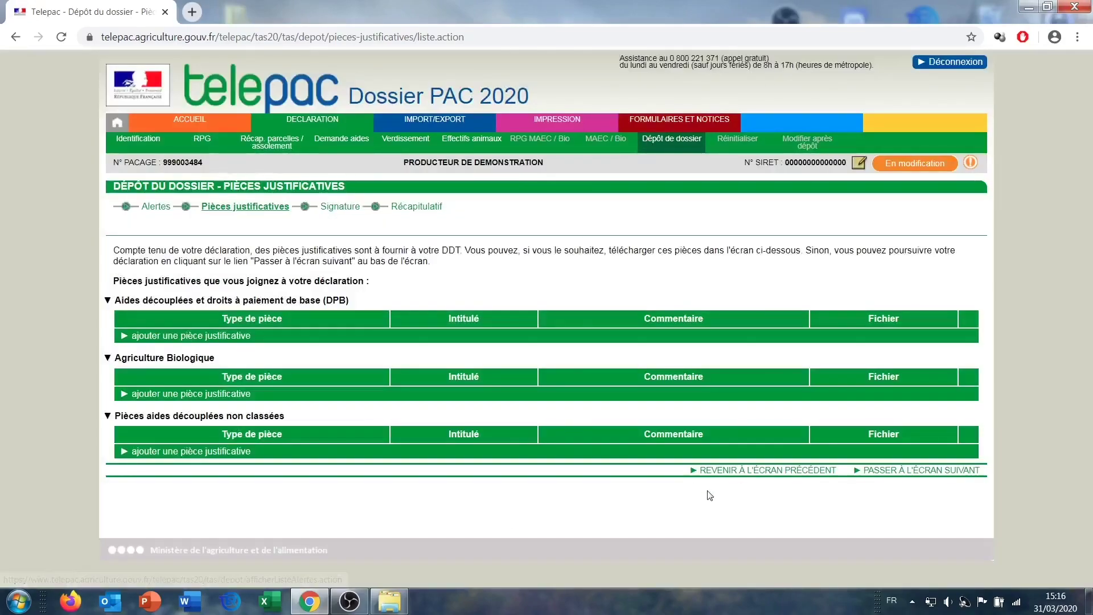
# Step: Continue to the signature stage and examine the declared areas, alerts, documents for the DDT, commitments and electronic signature section
pyautogui.click(926, 470)
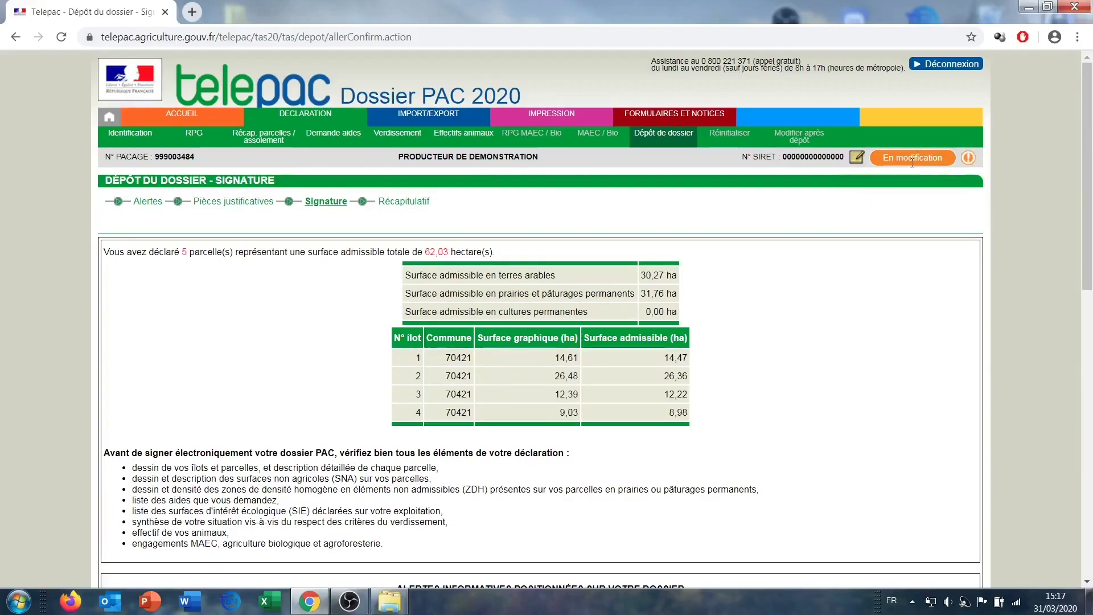
pyautogui.scroll(-1, 930, 182)
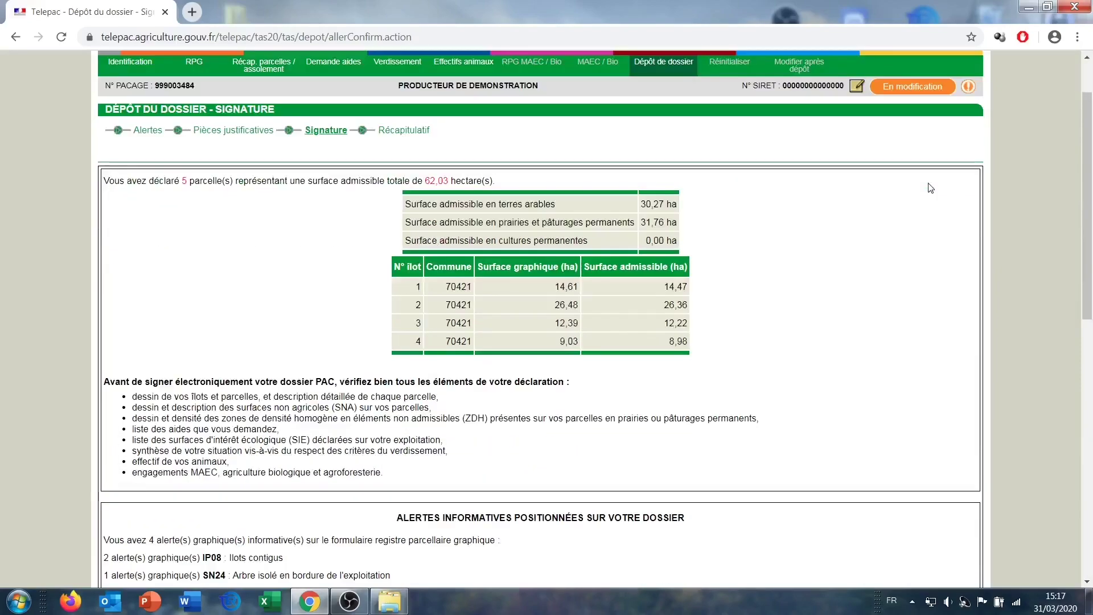
pyautogui.scroll(-1, 871, 317)
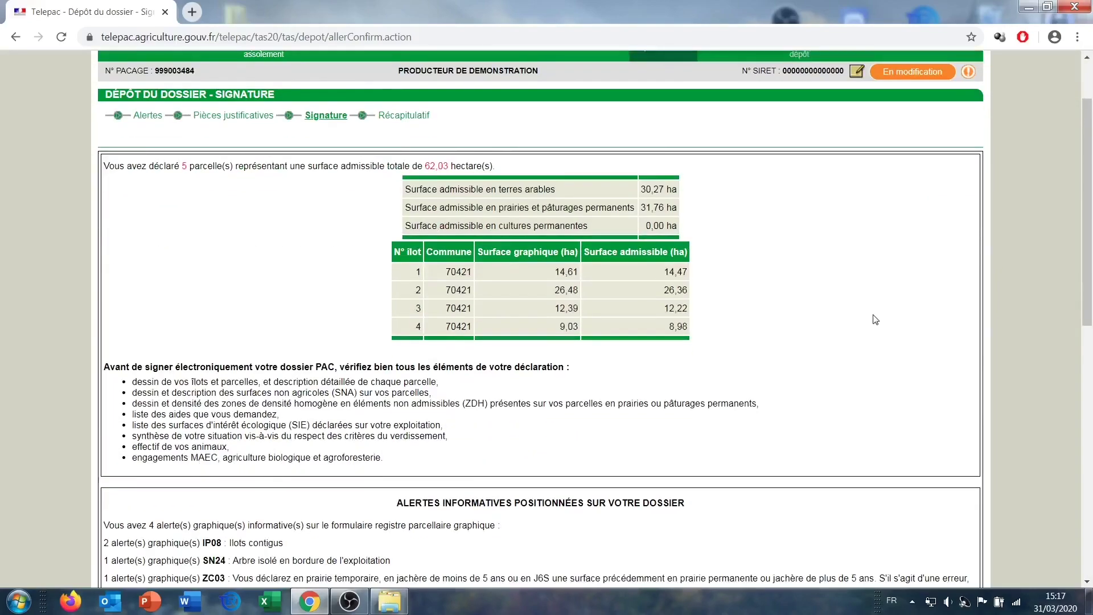
pyautogui.scroll(2, 871, 317)
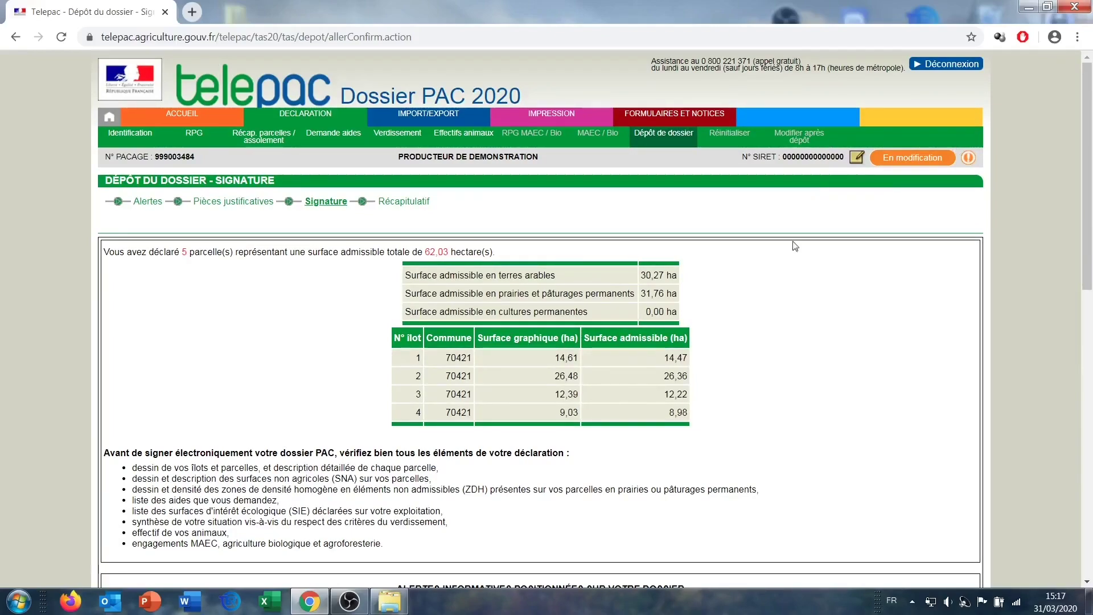
pyautogui.scroll(-4, 784, 276)
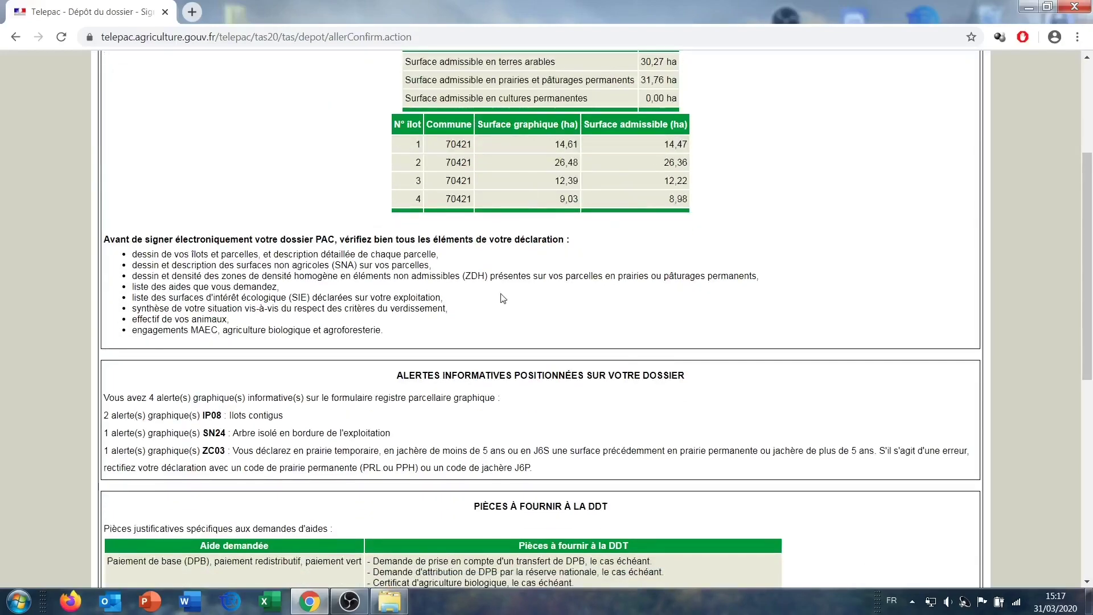
pyautogui.scroll(-3, 367, 356)
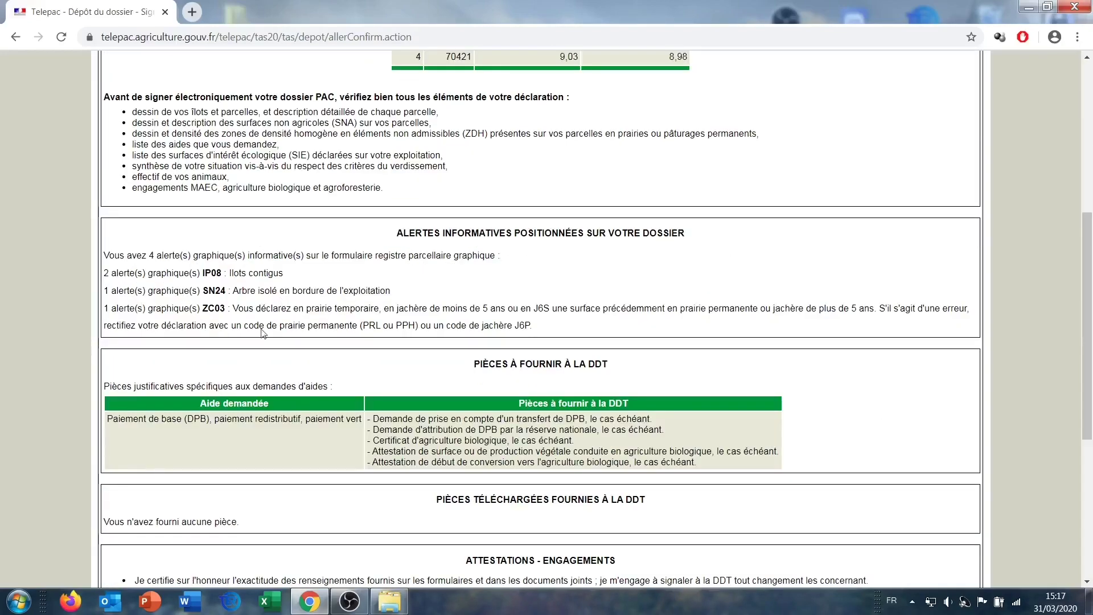
pyautogui.scroll(-2, 223, 291)
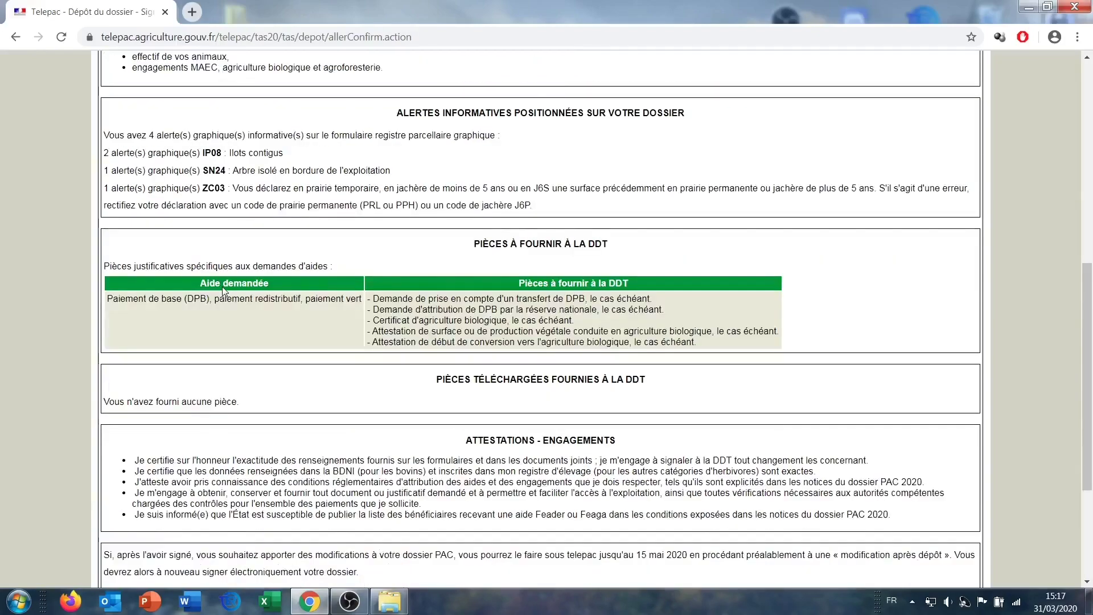
pyautogui.scroll(-3, 329, 350)
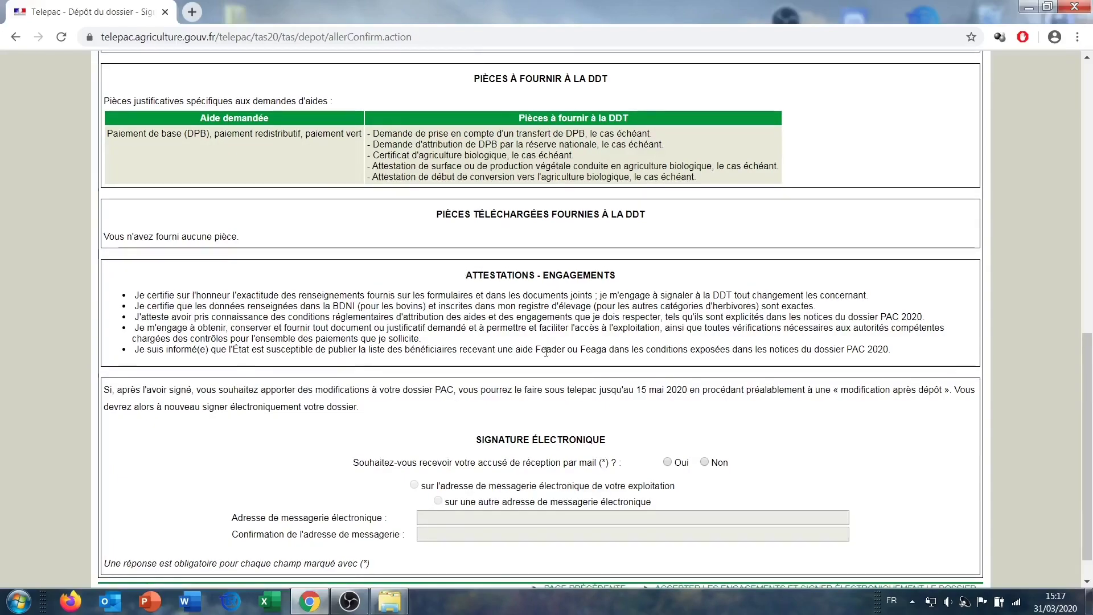
# Step: Choose Non for receiving the acknowledgement by mail, accept the commitments and electronically sign the file
pyautogui.scroll(-1, 436, 274)
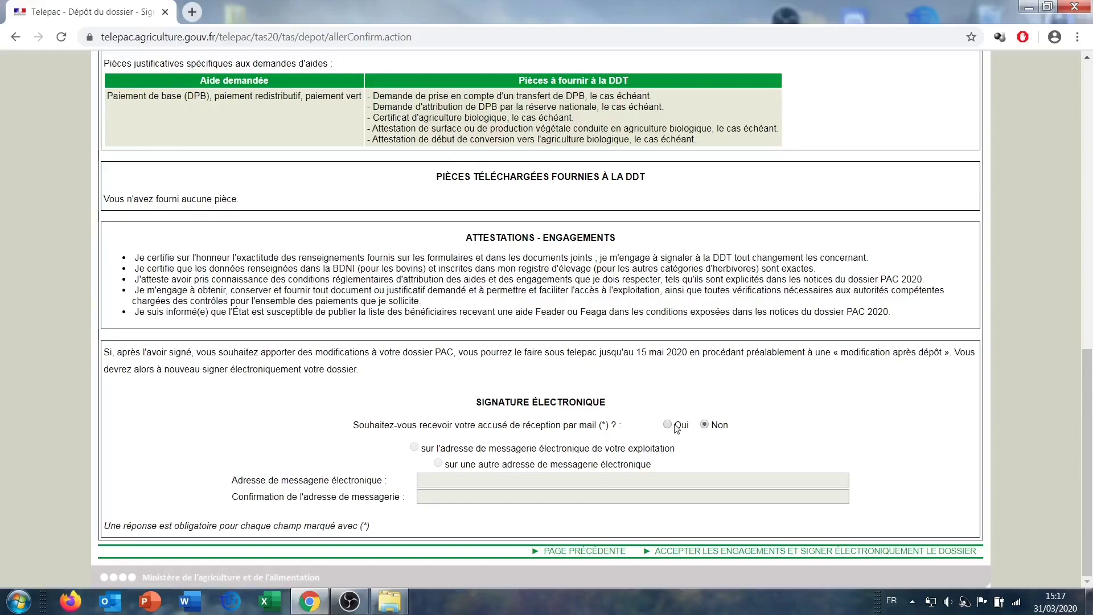
pyautogui.click(701, 552)
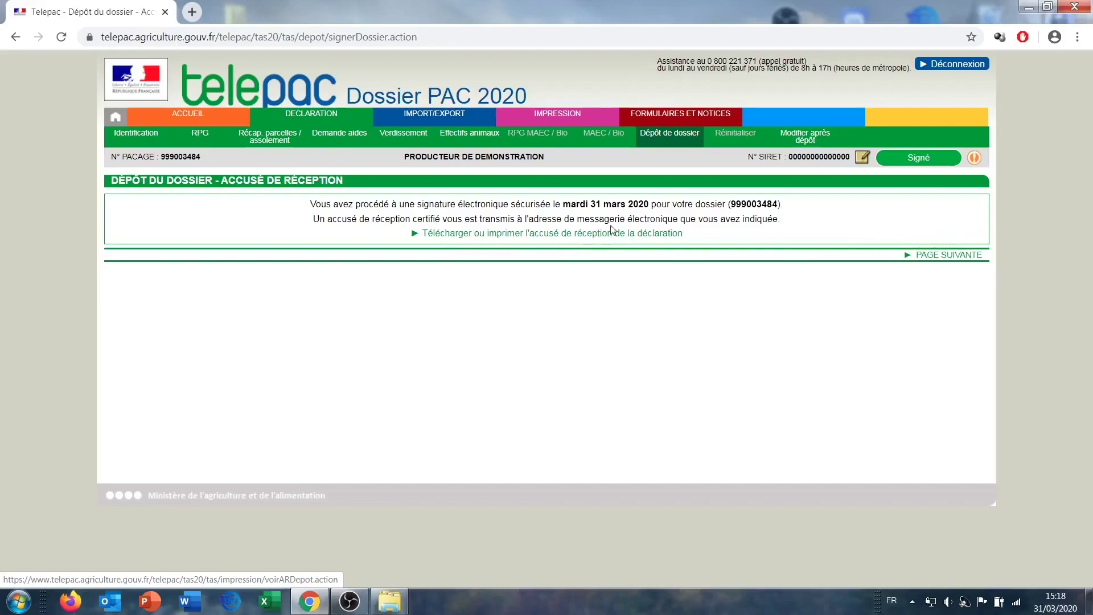
# Step: Continue to the deposit summary, view the list of îlots to print for the registre parcellaire graphique, and close it
pyautogui.click(954, 258)
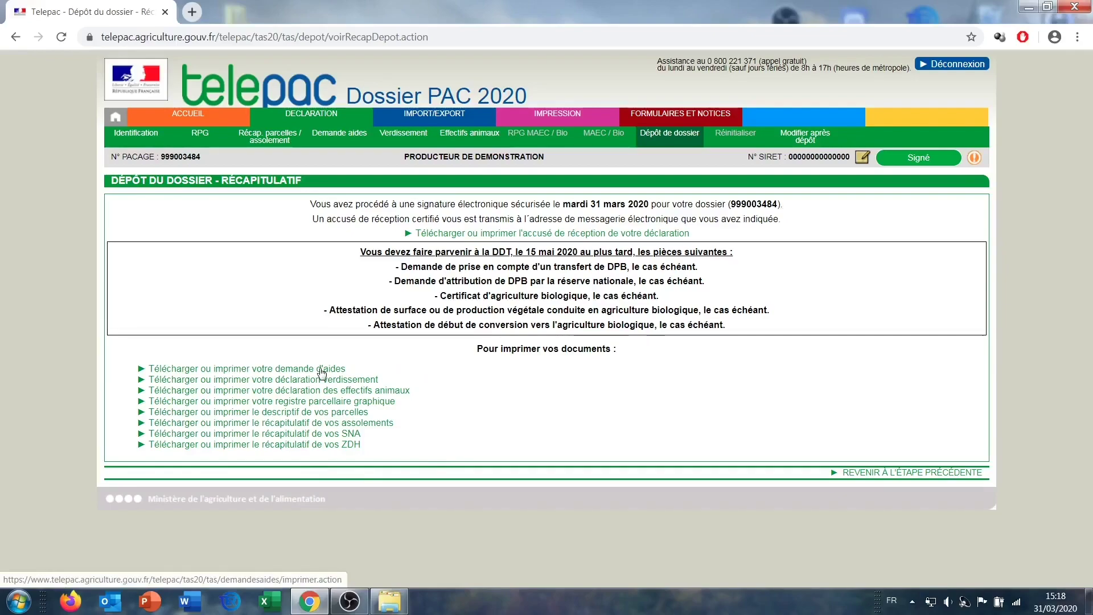
pyautogui.click(386, 402)
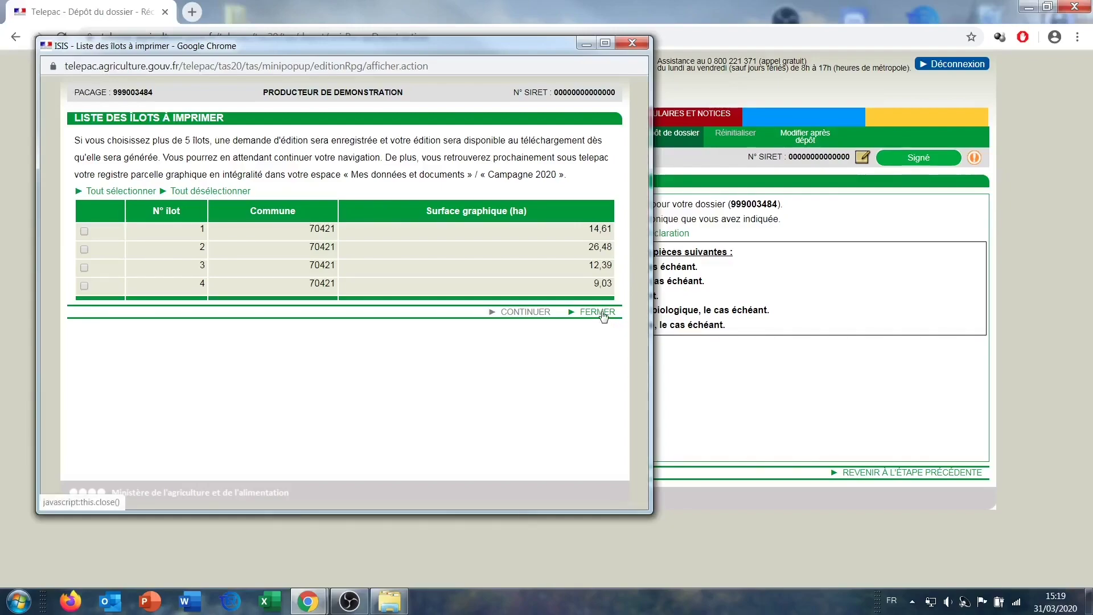
pyautogui.click(603, 314)
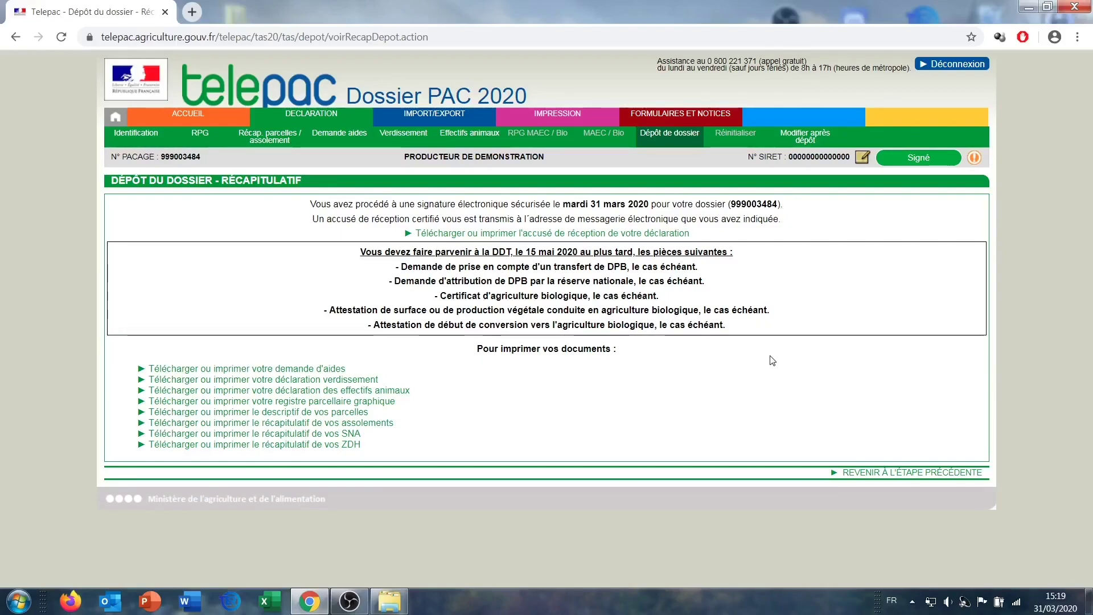
# Step: Return to the telepac home page and reopen Dossier PAC 2020, answering Non to resetting the file
pyautogui.click(129, 136)
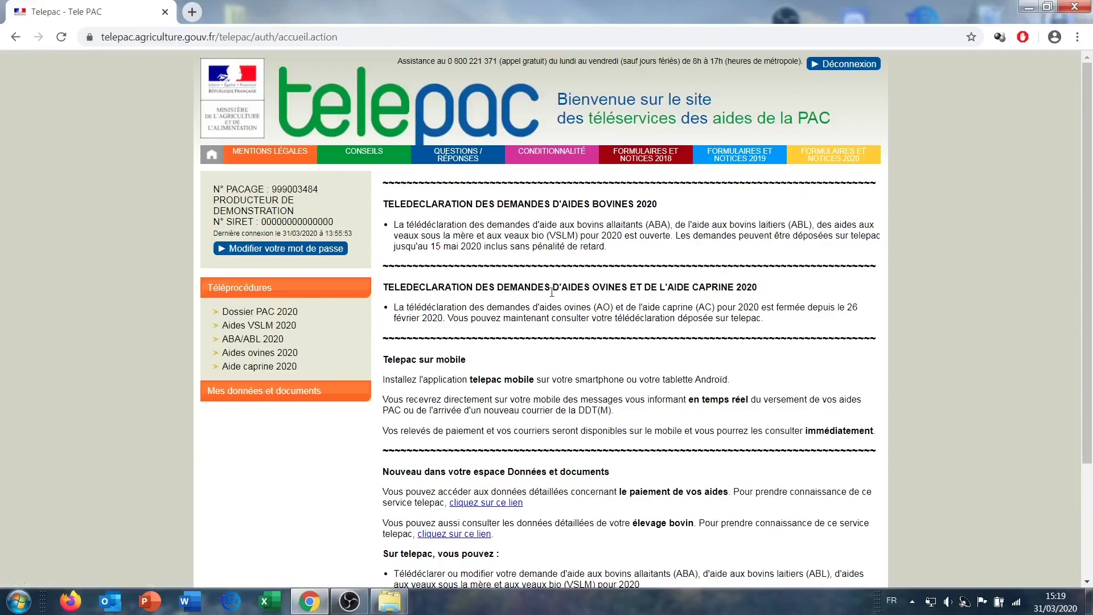
pyautogui.click(293, 313)
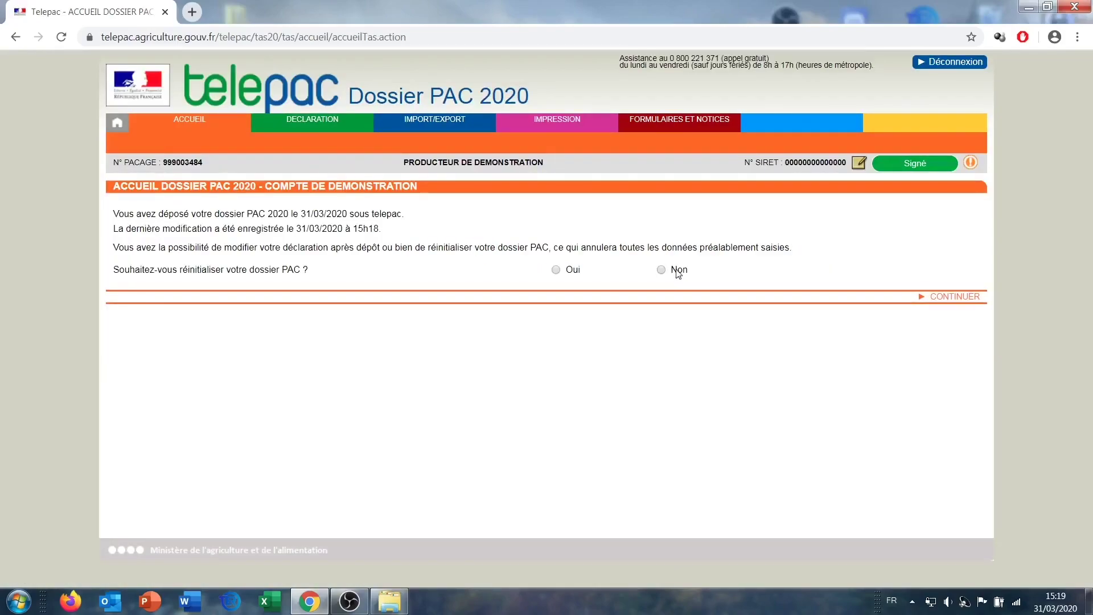
pyautogui.click(948, 298)
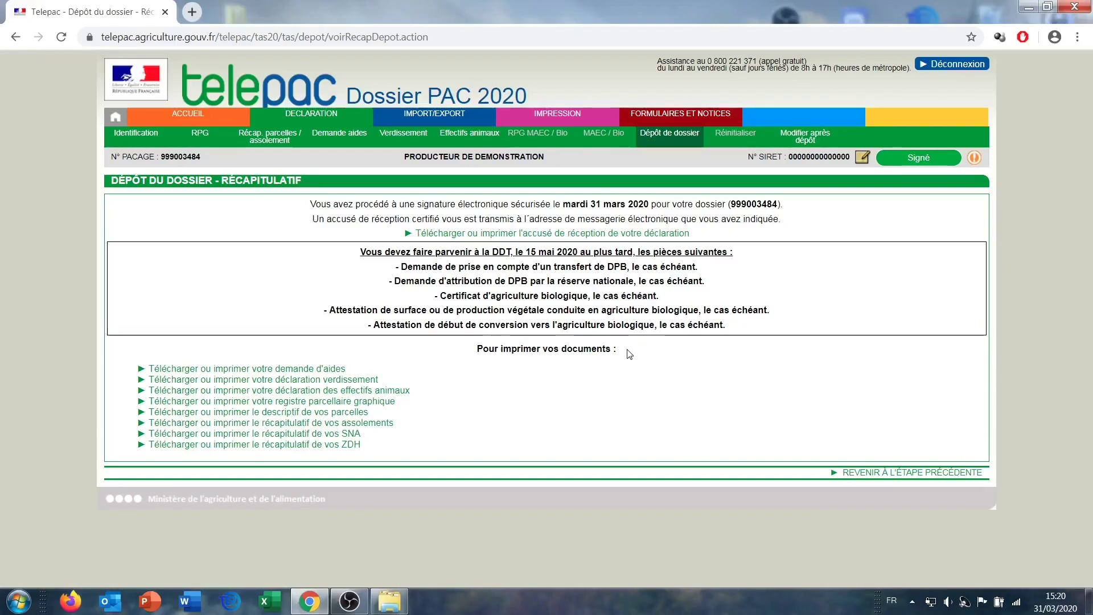
# Step: Confirm the modification after deposit and continue past the alerts and supporting documents to the signature stage
pyautogui.click(813, 139)
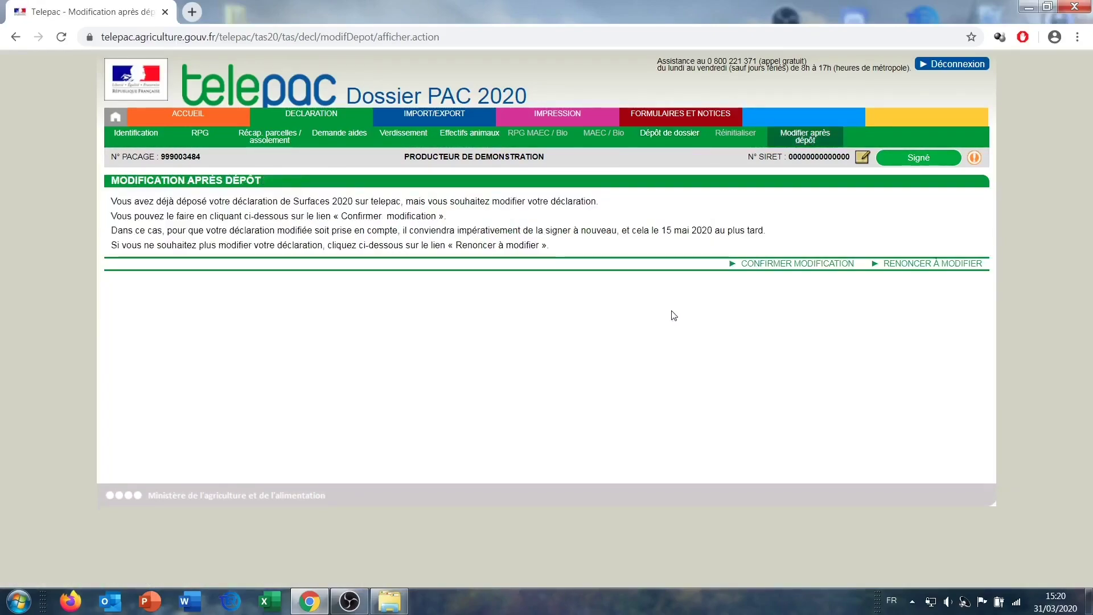
pyautogui.click(844, 264)
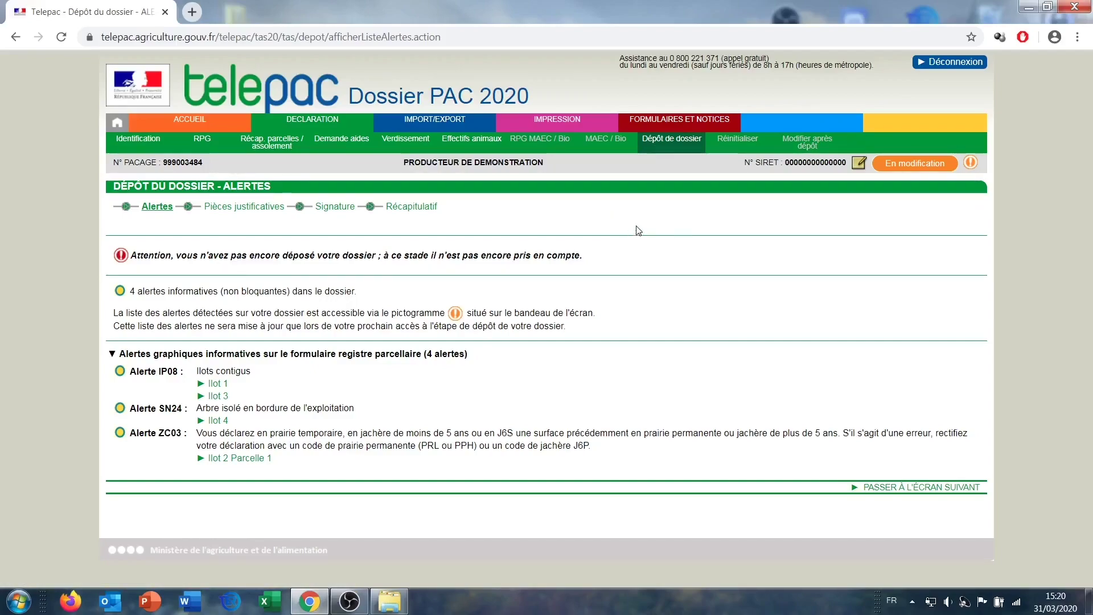
pyautogui.click(914, 487)
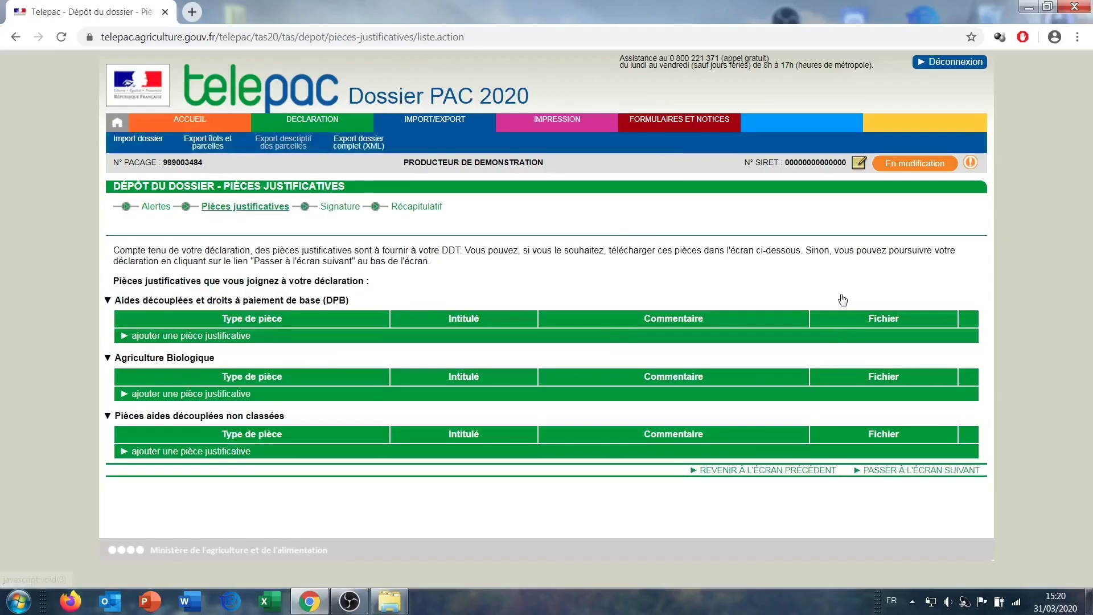
pyautogui.click(917, 470)
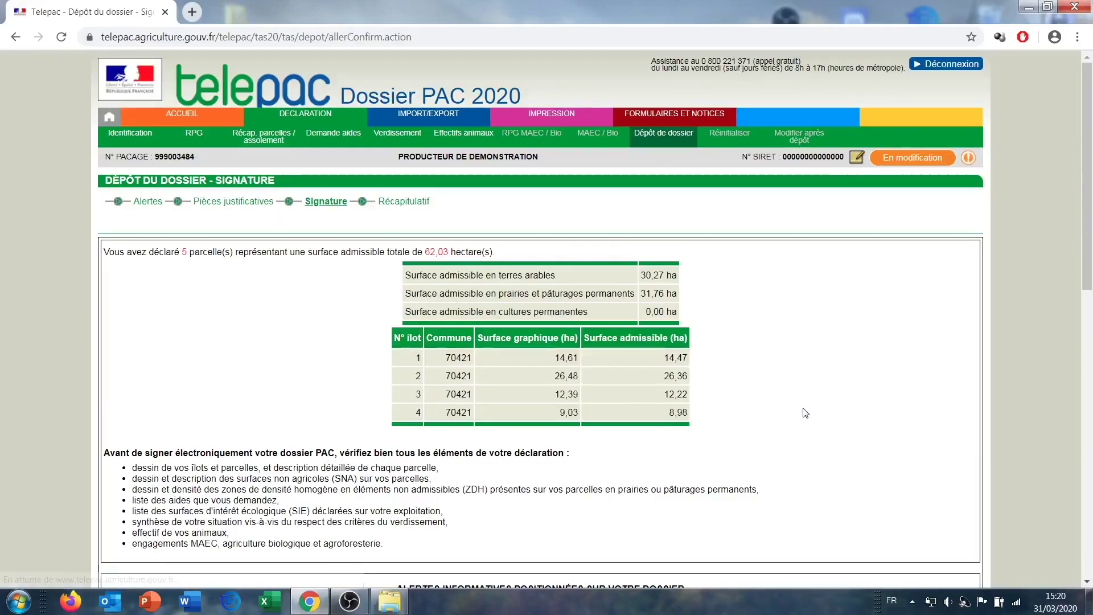
# Step: Decline the acknowledgement by mail with Non, accept the commitments and electronically sign the modified file again
pyautogui.scroll(-10, 803, 413)
pyautogui.scroll(-1, 806, 413)
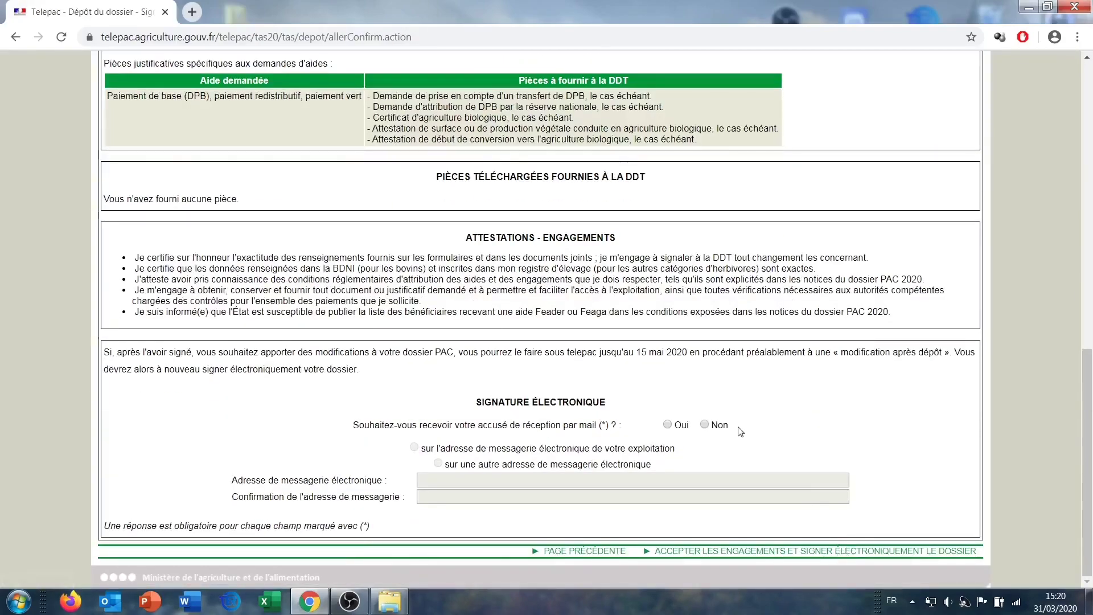
pyautogui.click(719, 427)
pyautogui.click(751, 551)
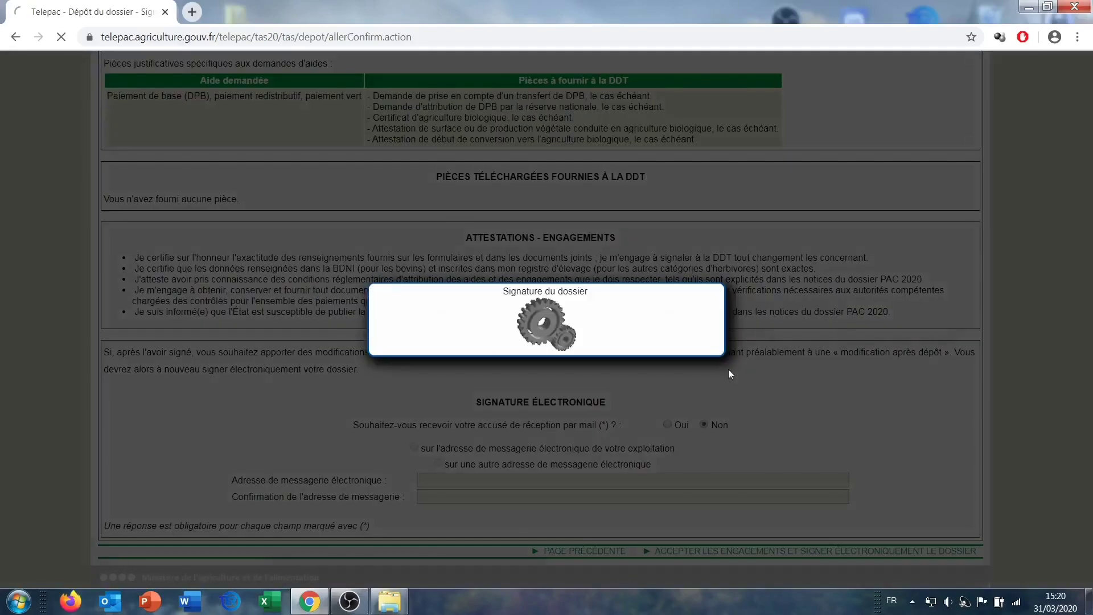